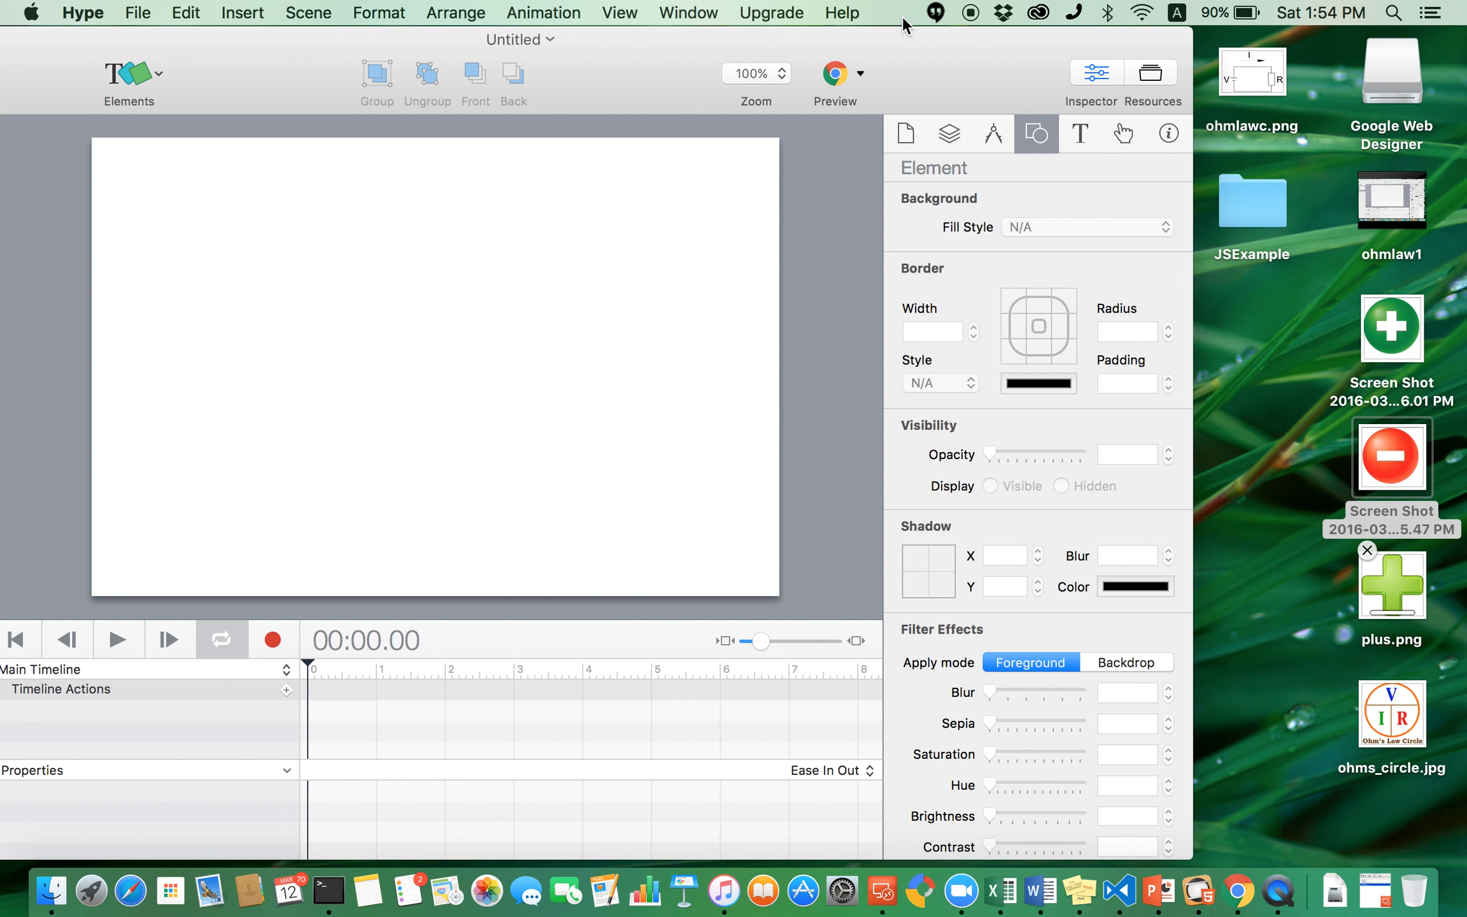
- Import the ohmlawc circuit image into the scene, scale it down and place it in the upper-left area
drag(1251, 78, 467, 285)
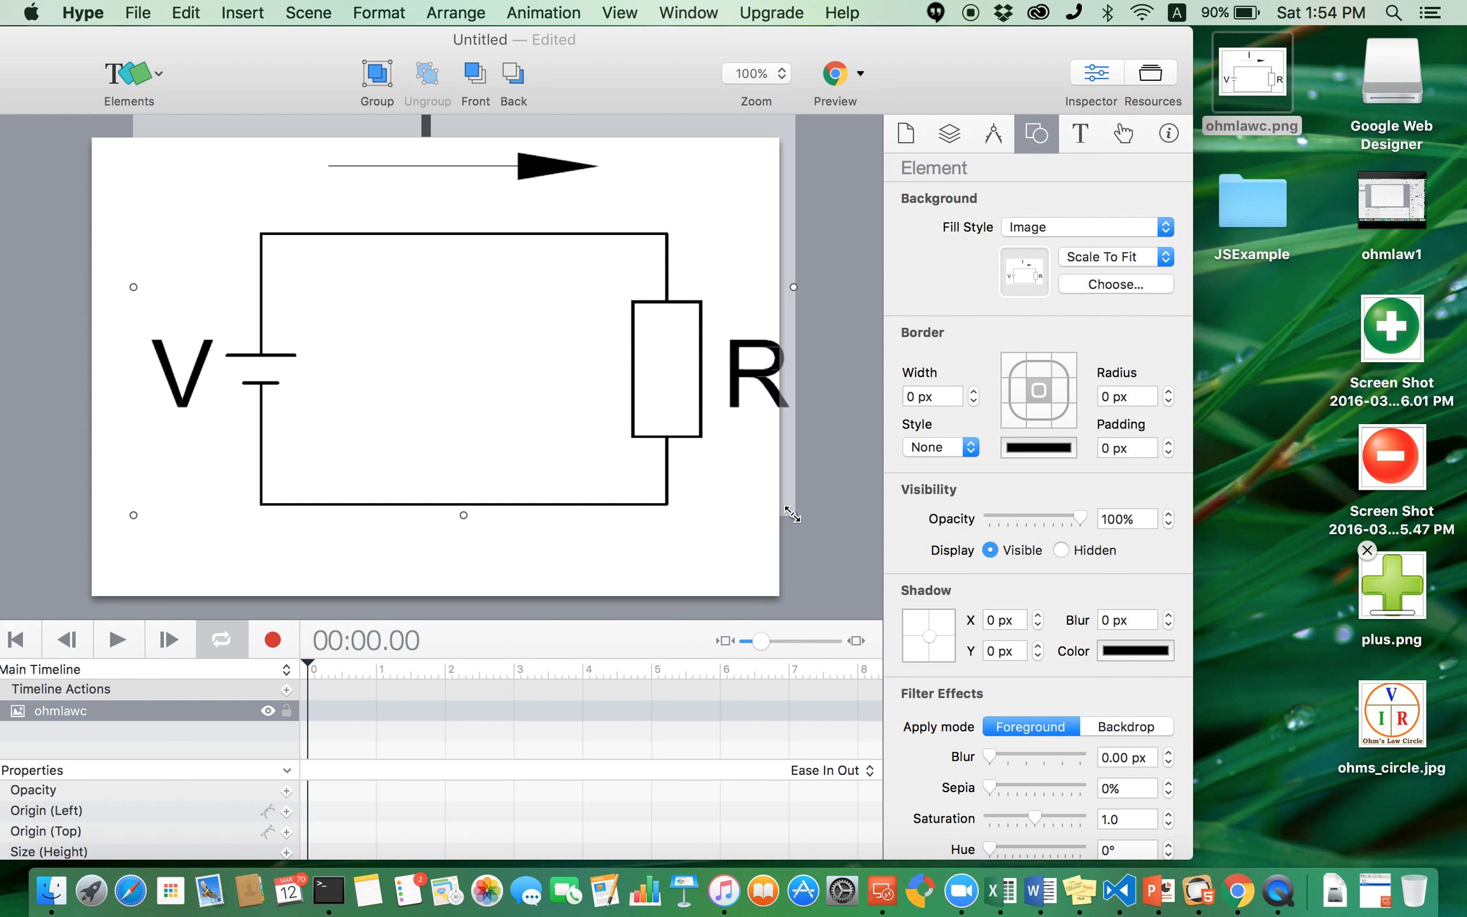
drag(793, 514, 303, 367)
drag(484, 394, 422, 376)
drag(330, 321, 331, 331)
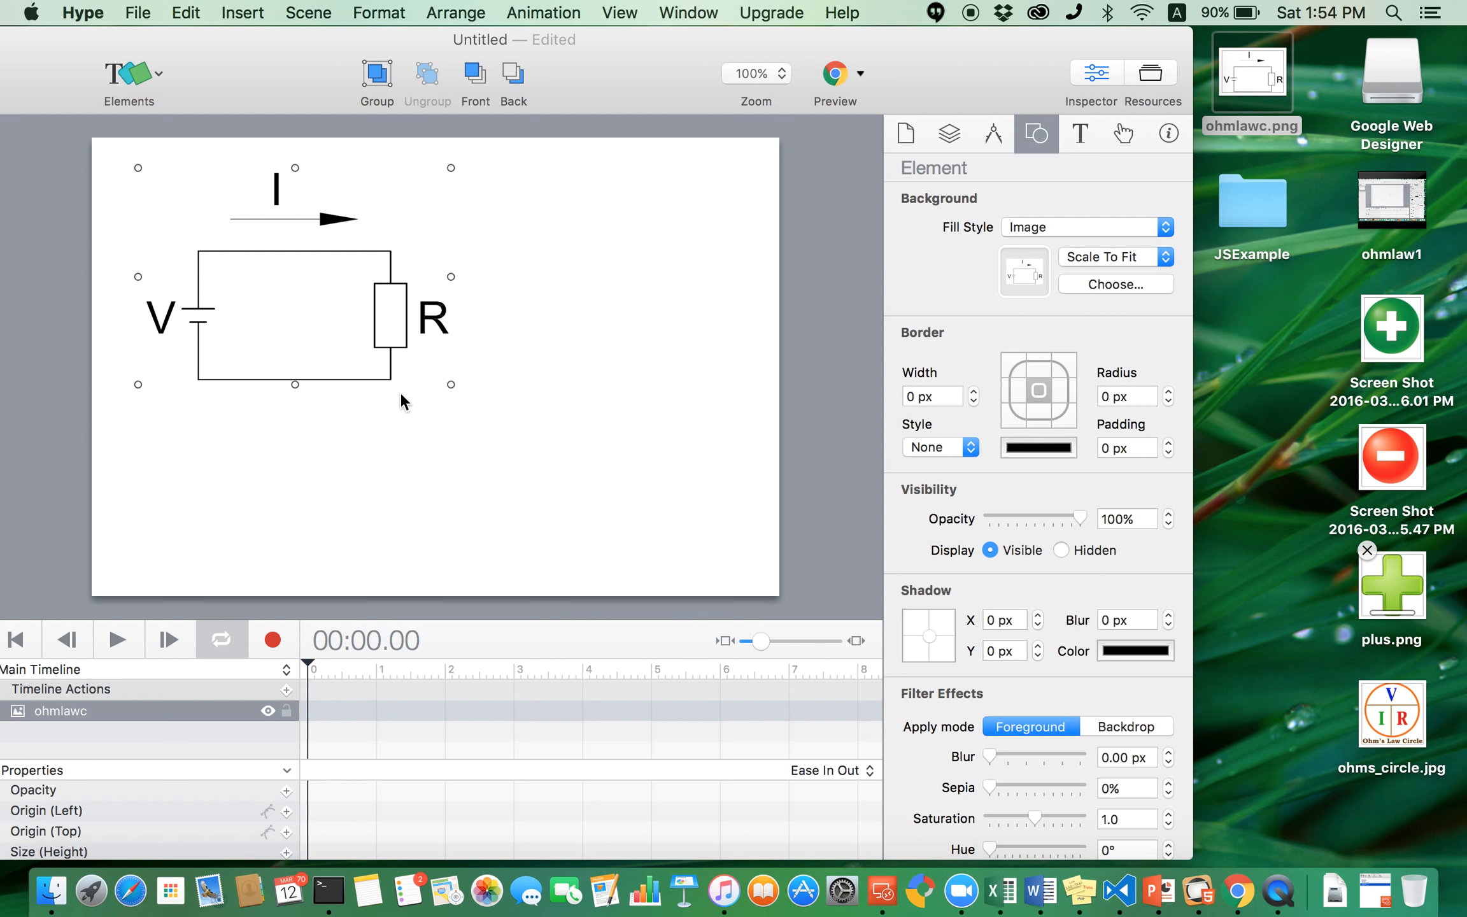
click(482, 477)
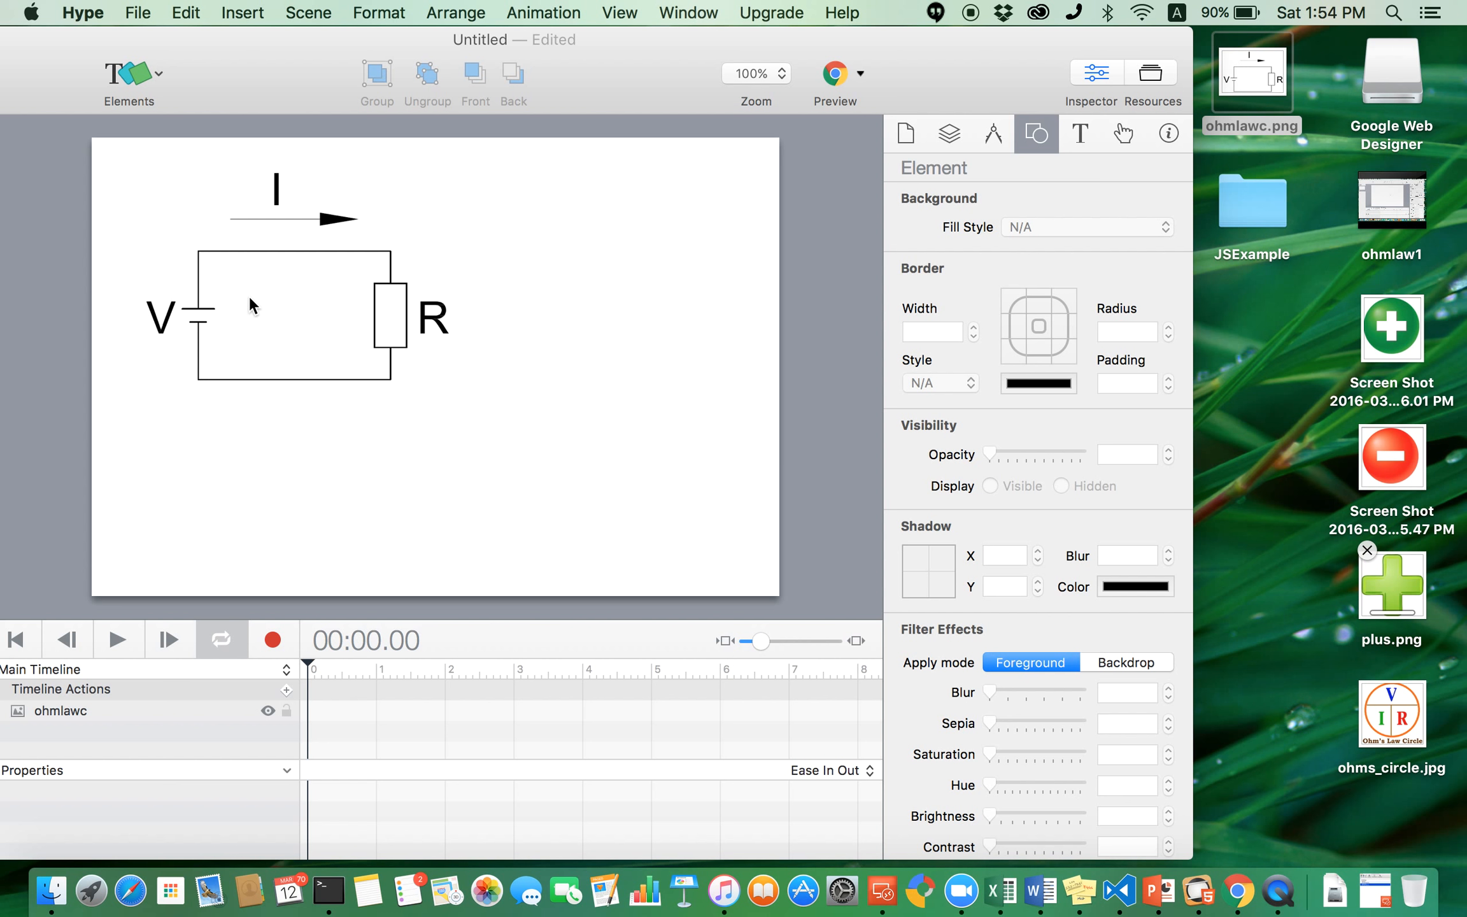
- Add the ohms_circle image to the scene, shrink it and place it in the top-right corner
double_click(590, 42)
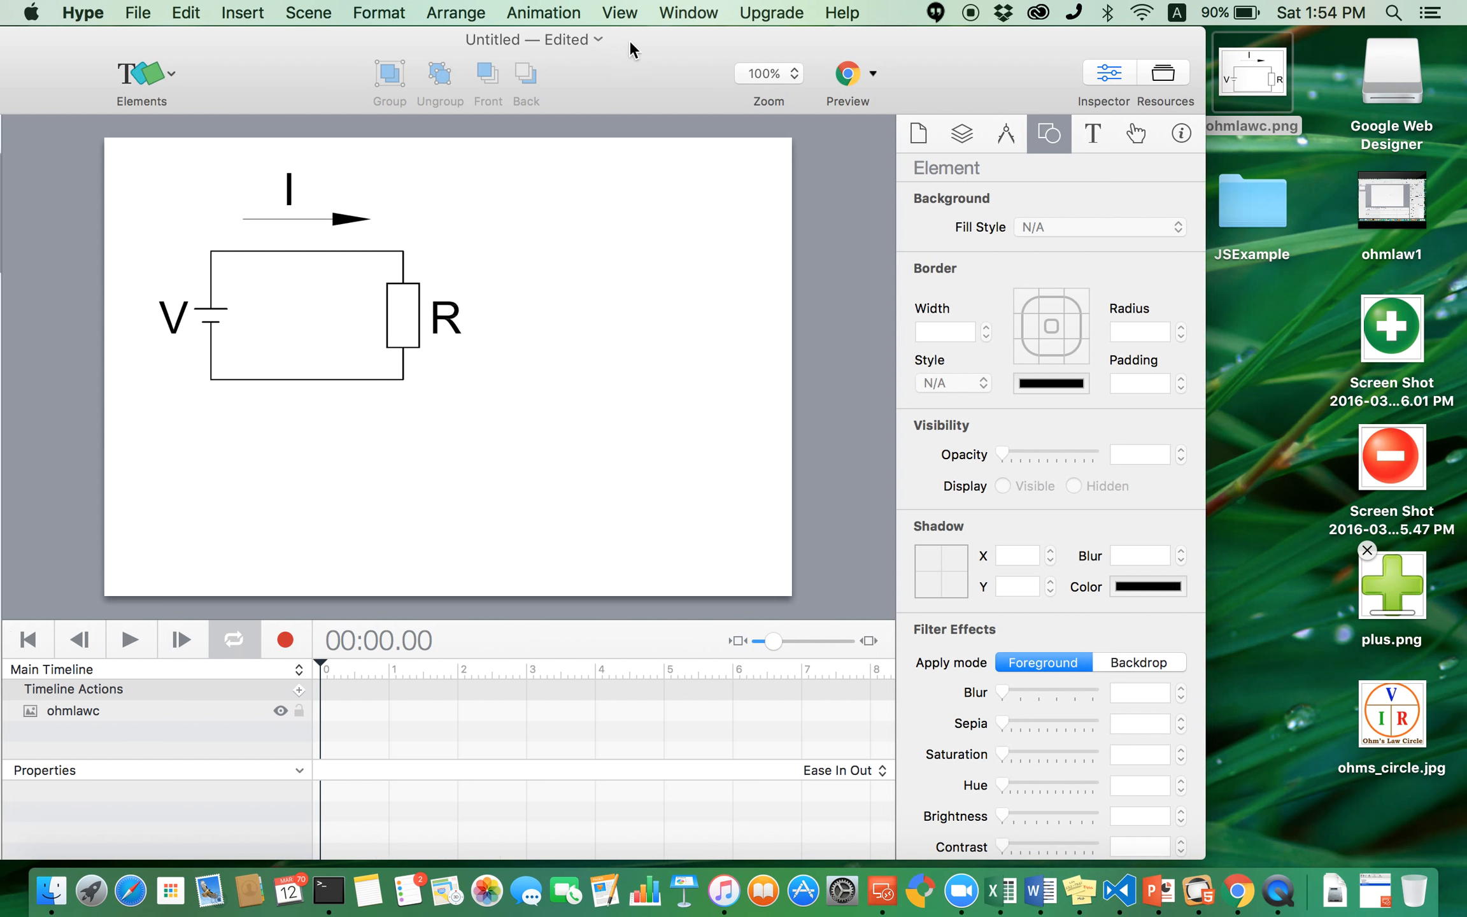
drag(661, 30, 639, 31)
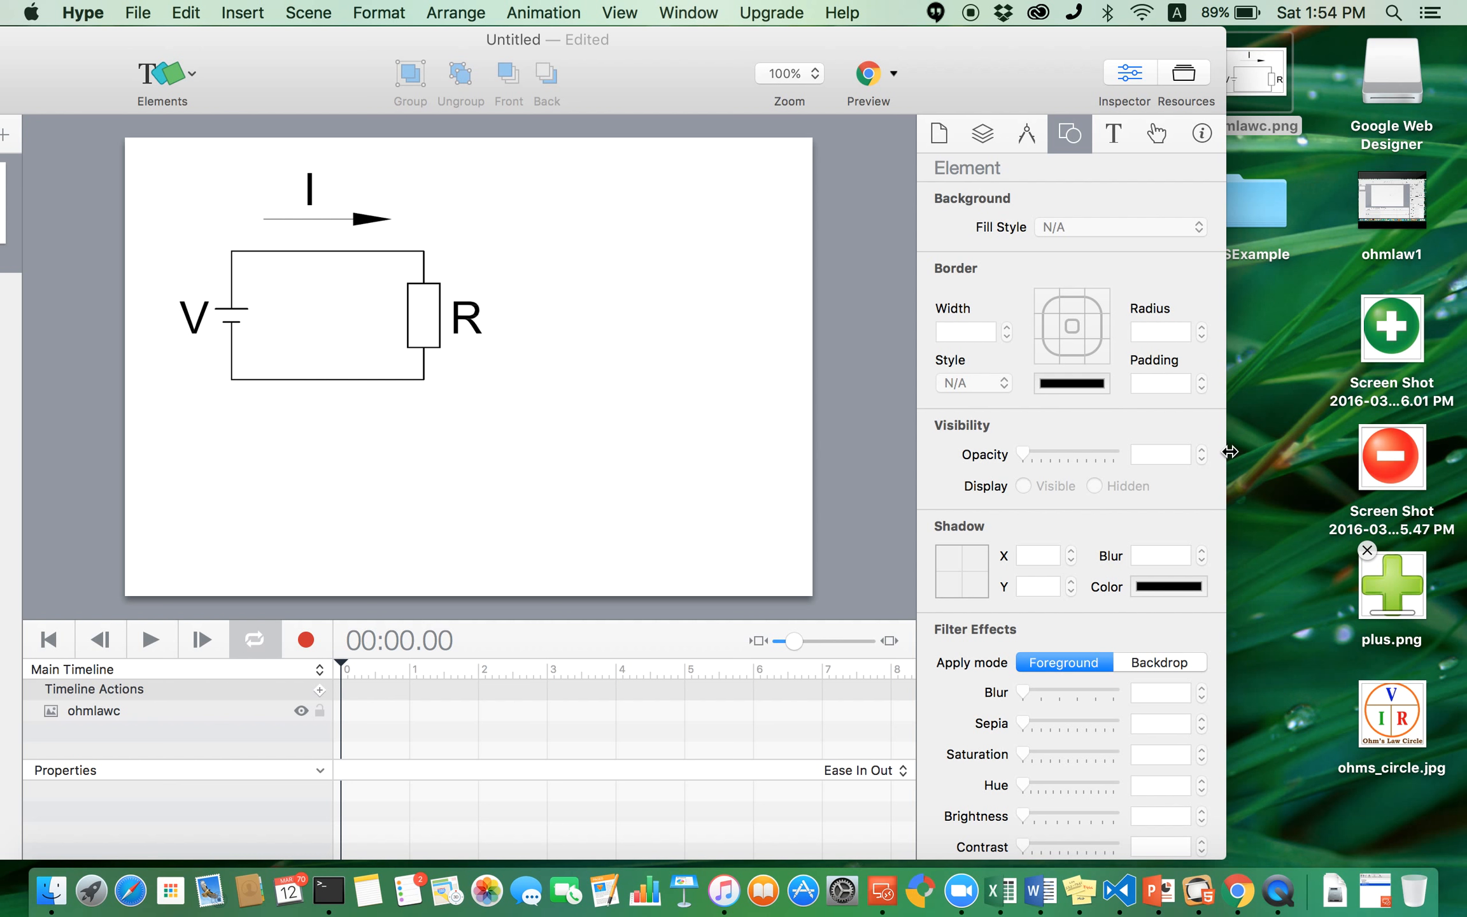
click(1403, 717)
drag(1270, 663, 679, 428)
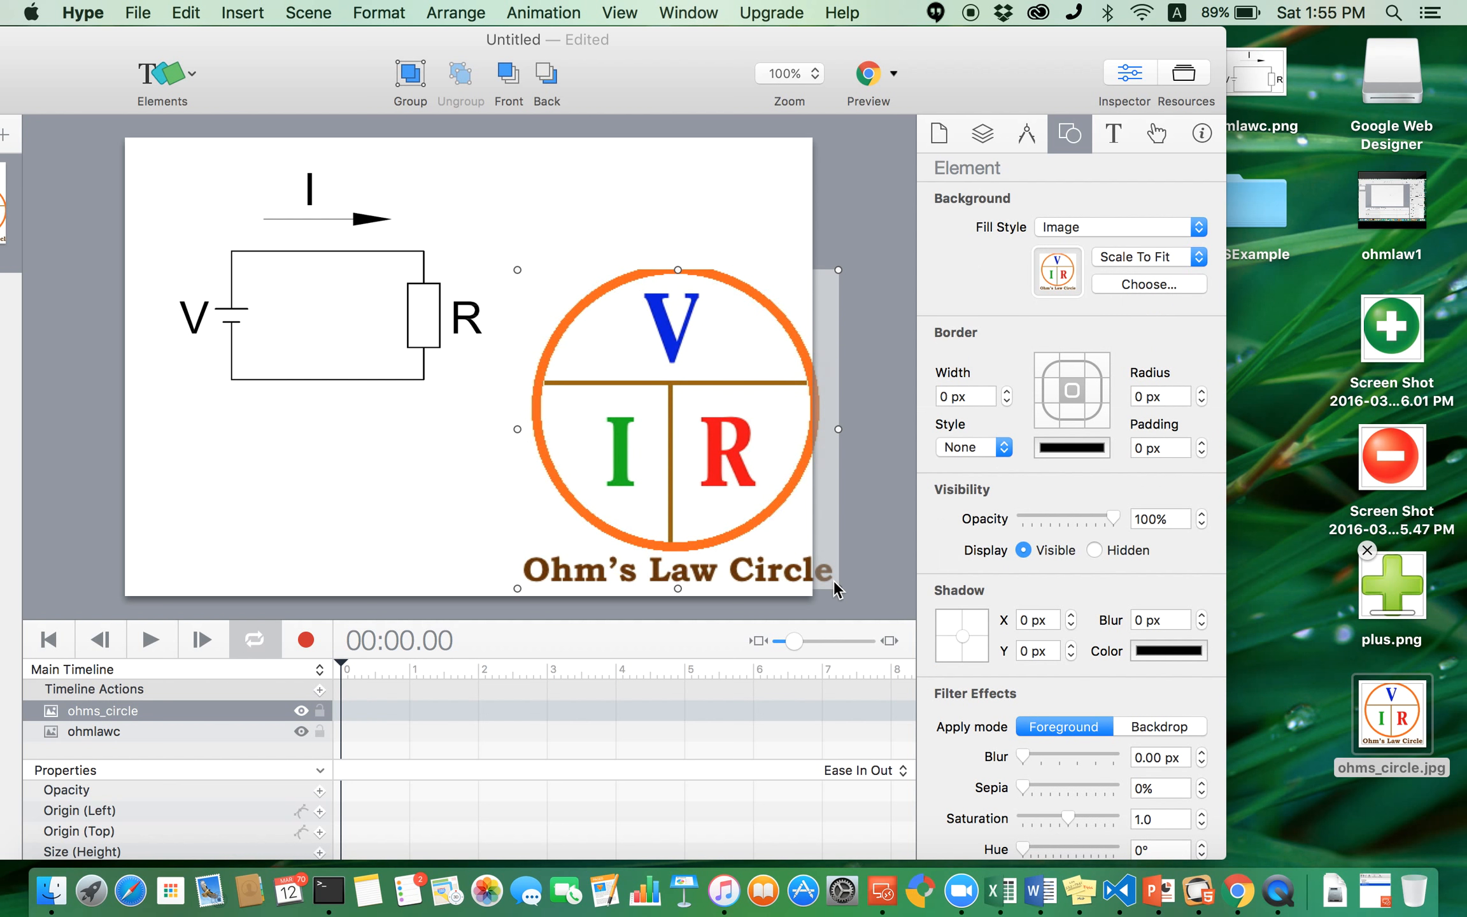
drag(838, 588, 656, 413)
drag(576, 332, 724, 200)
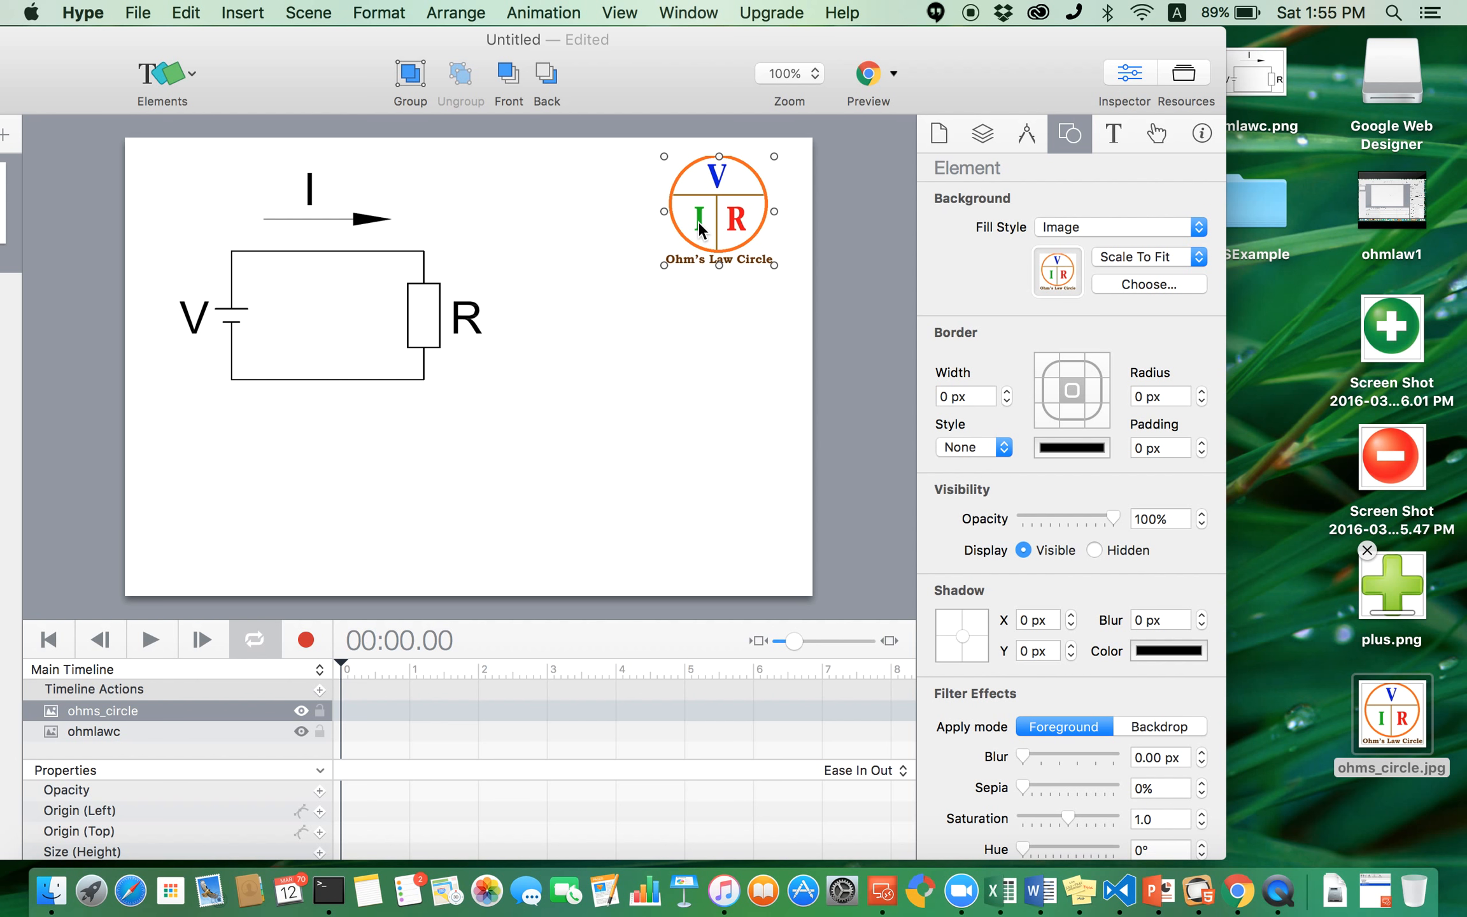
- Add the green plus screenshot image, shrink it to a small button and place it below the circuit
click(372, 312)
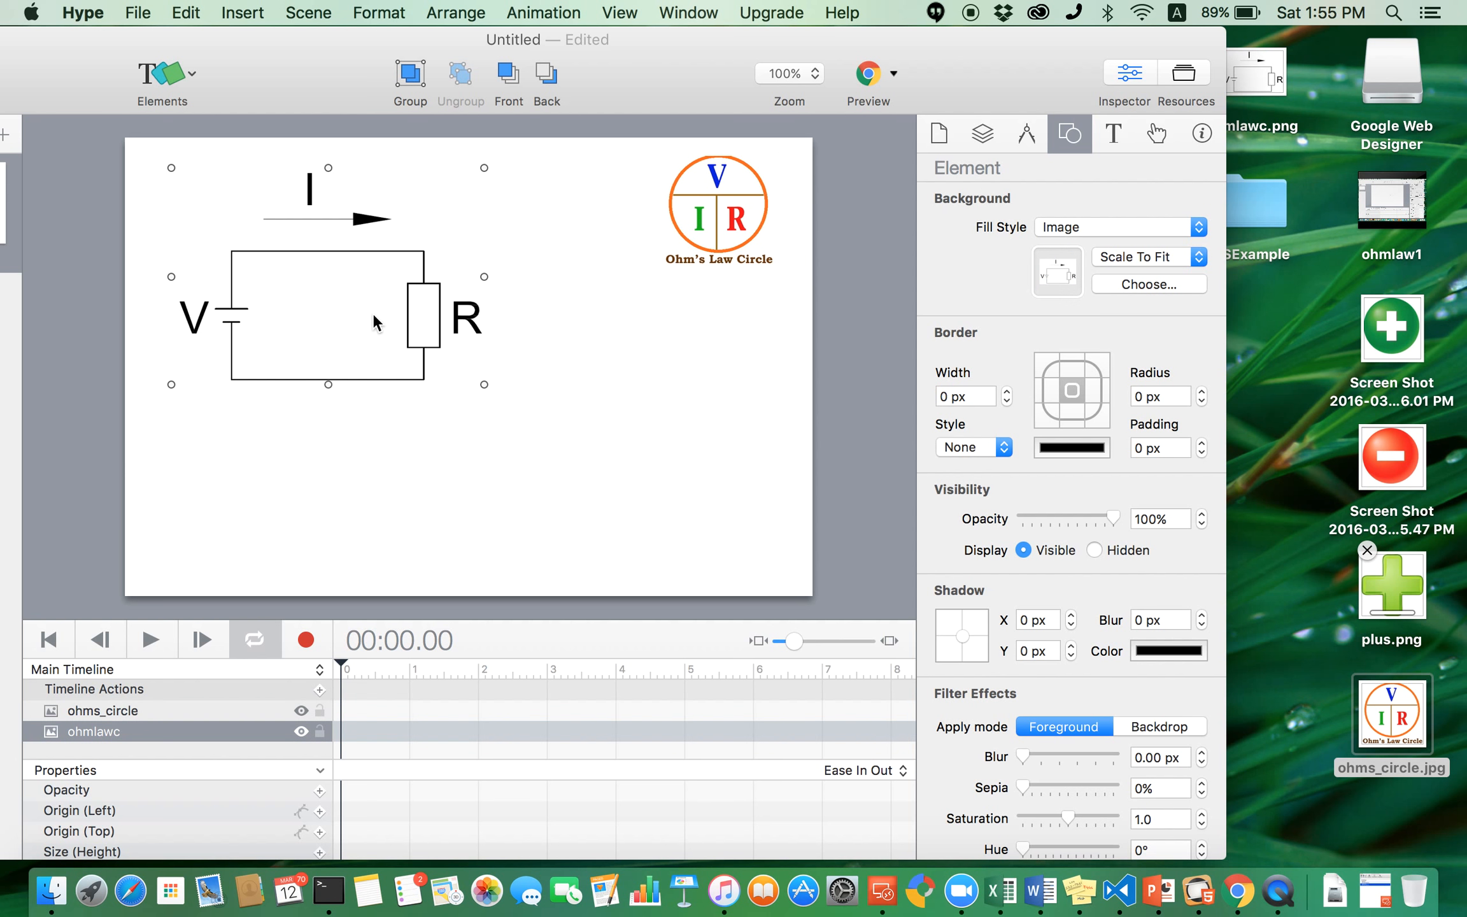
click(355, 540)
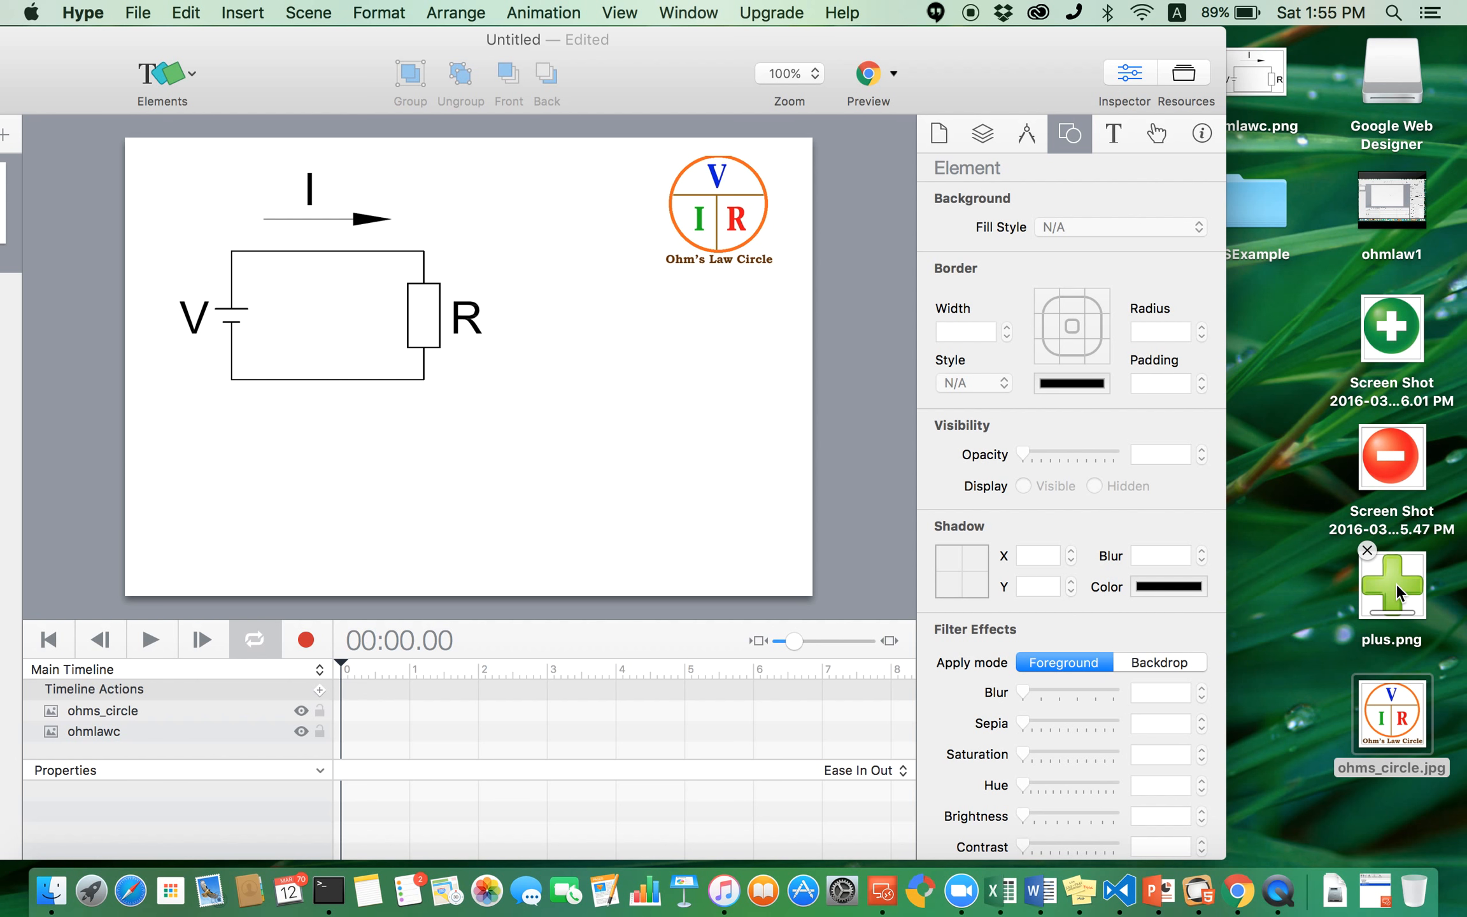
drag(1400, 311, 627, 421)
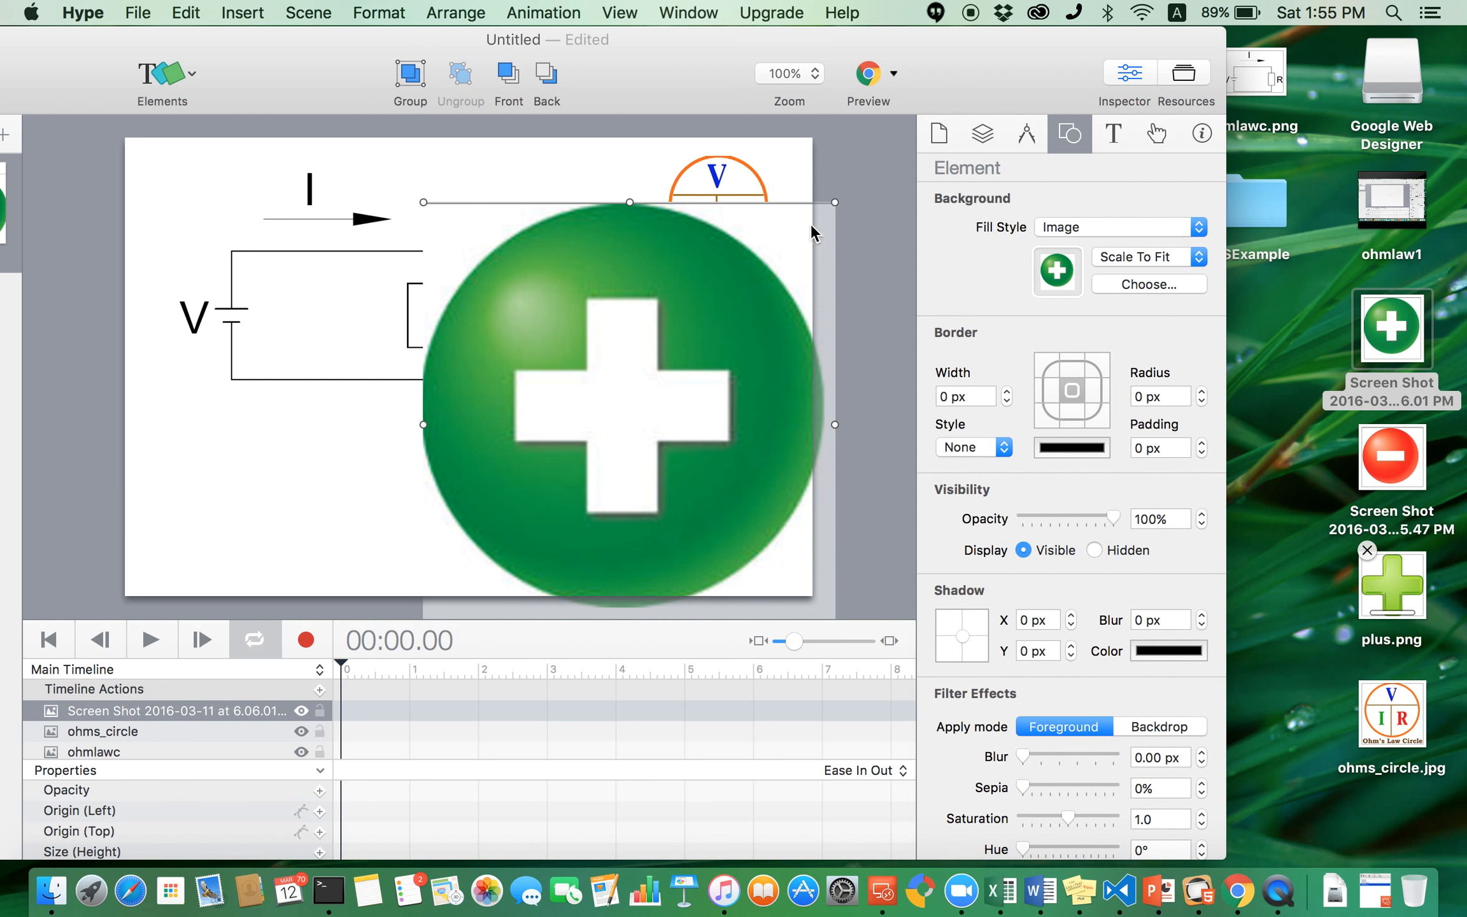
drag(833, 202, 488, 494)
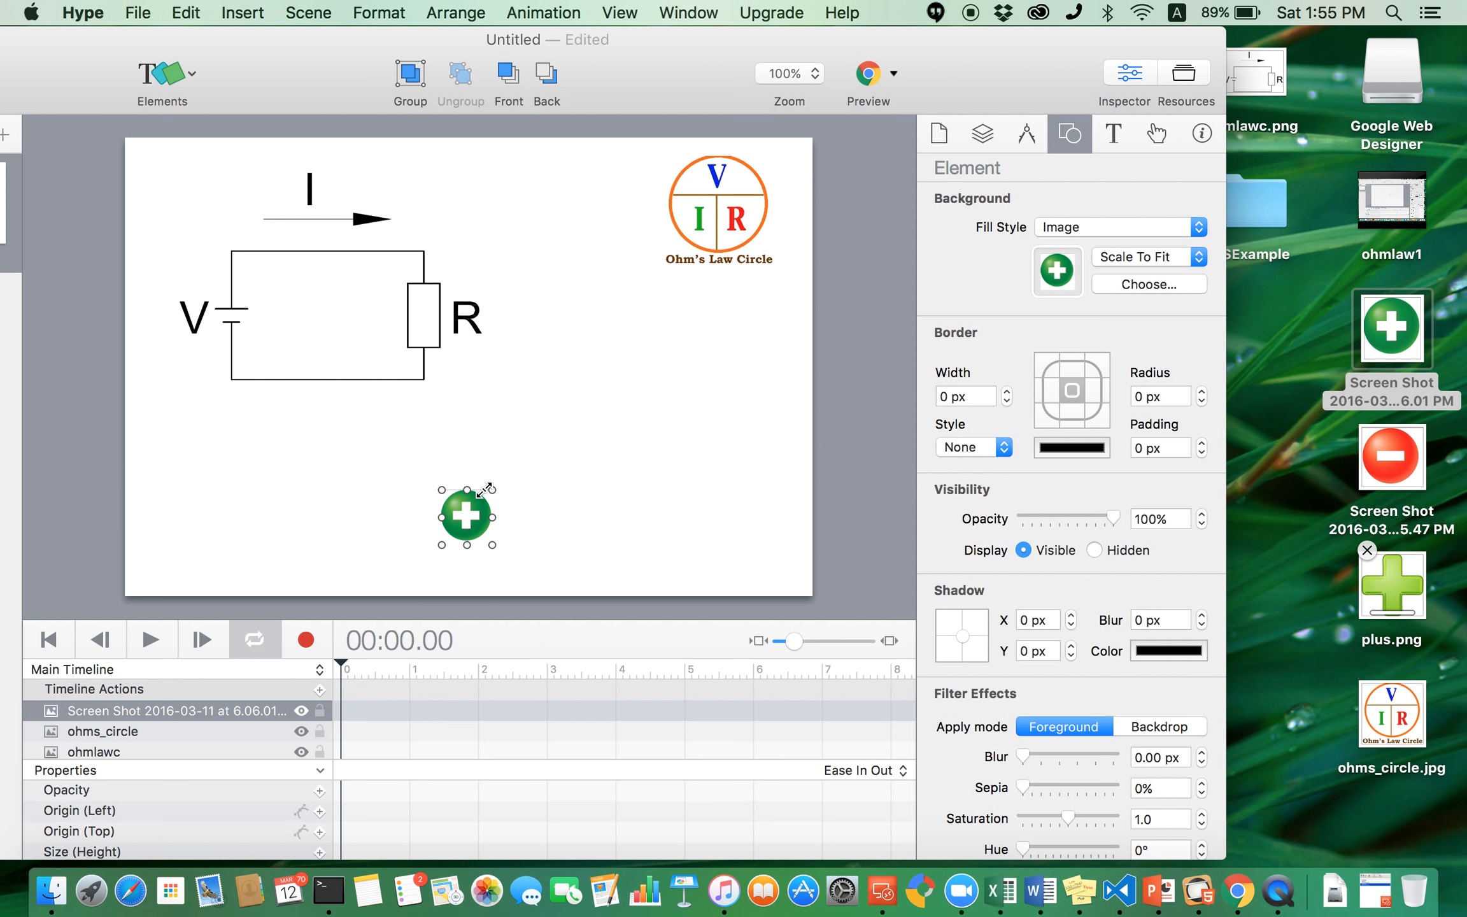
click(553, 490)
click(459, 515)
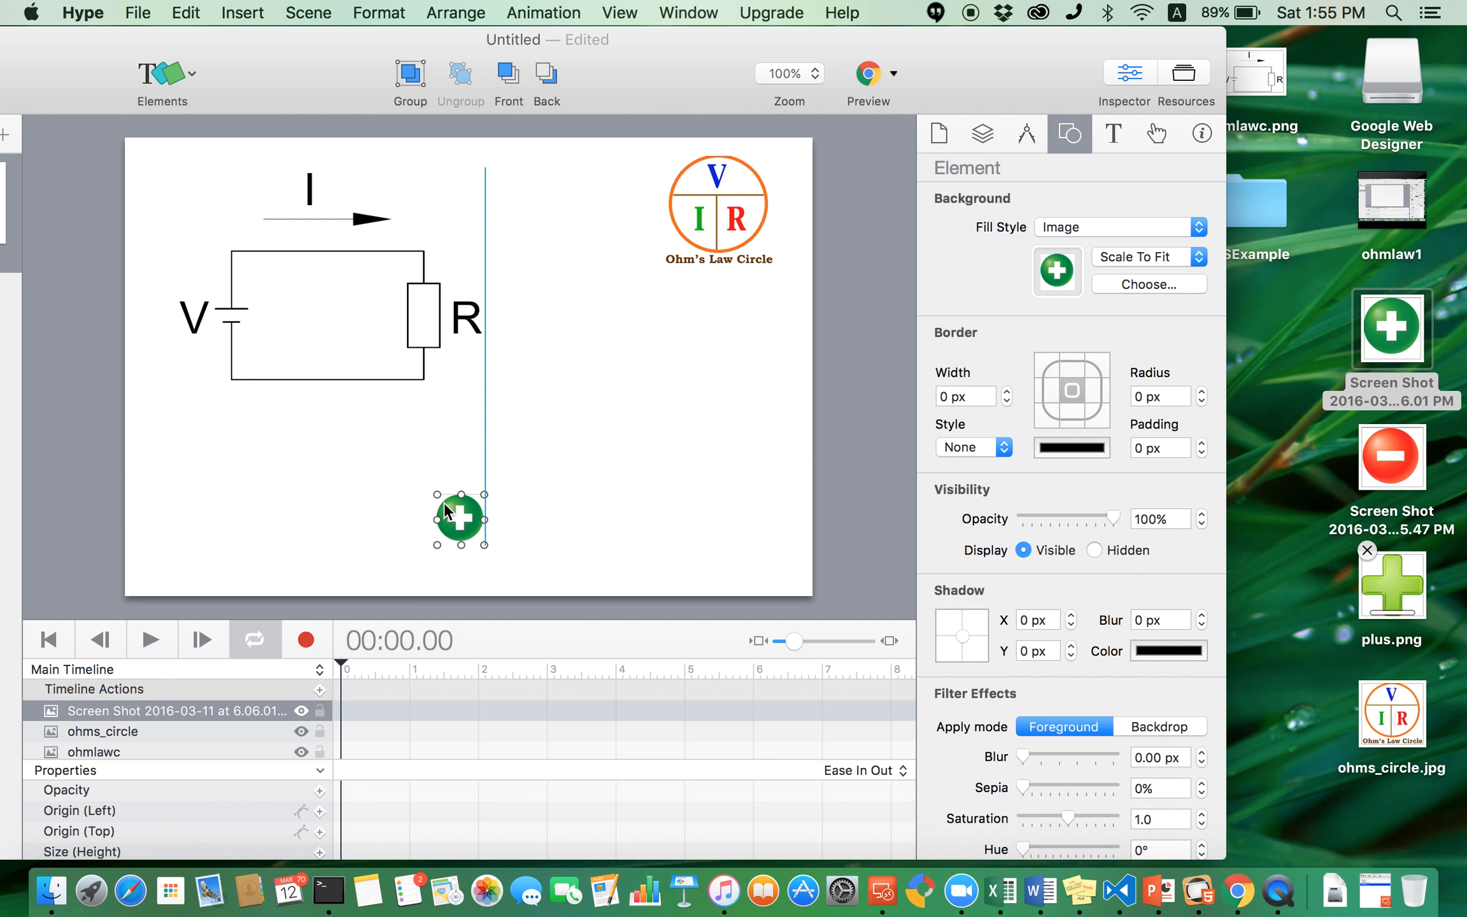
drag(411, 459, 415, 460)
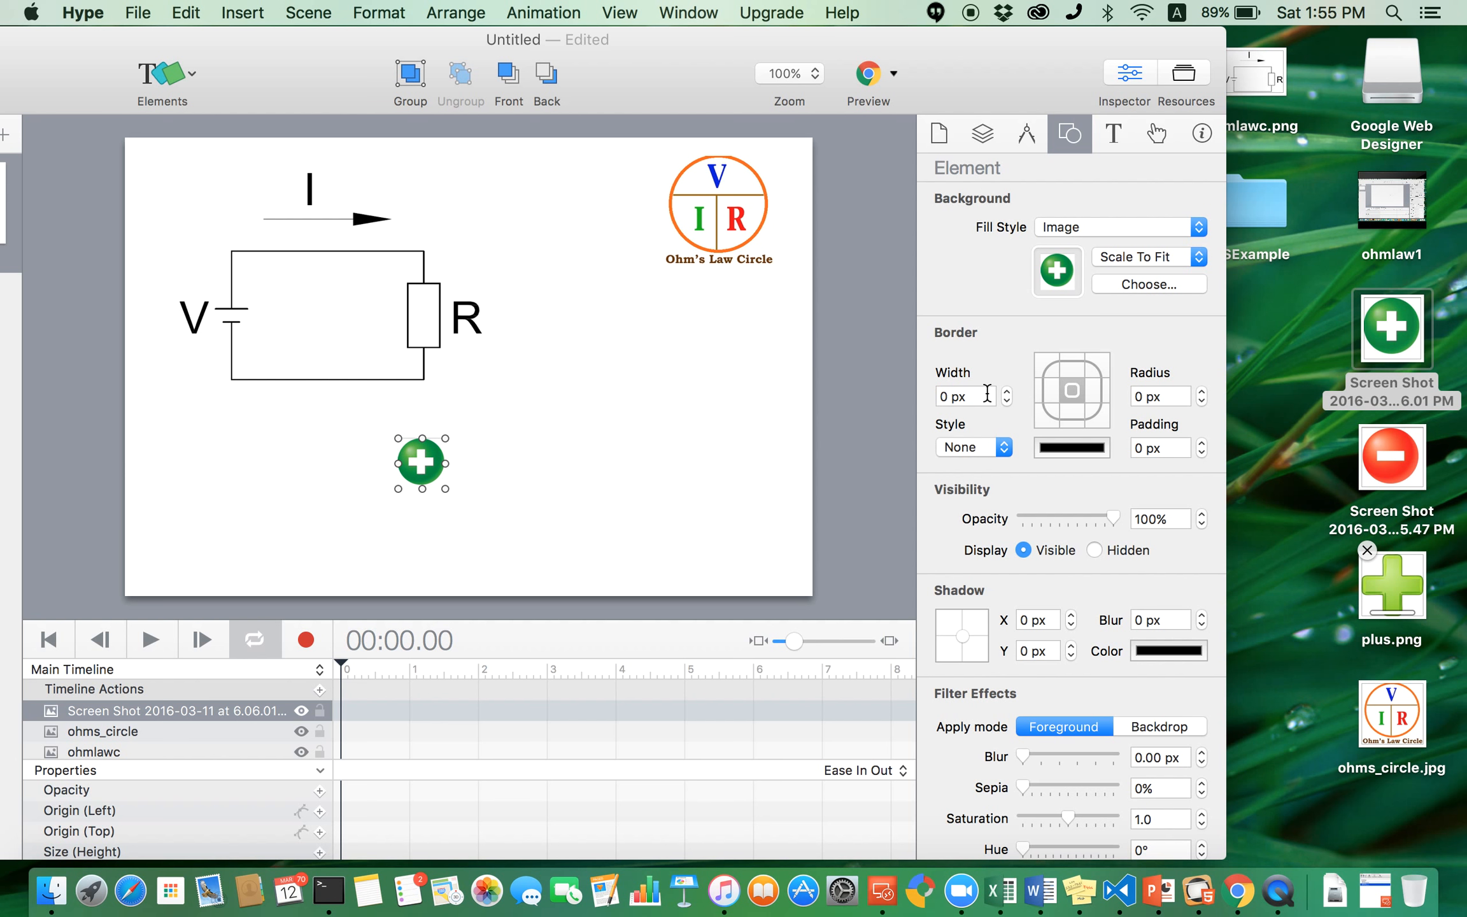
click(702, 456)
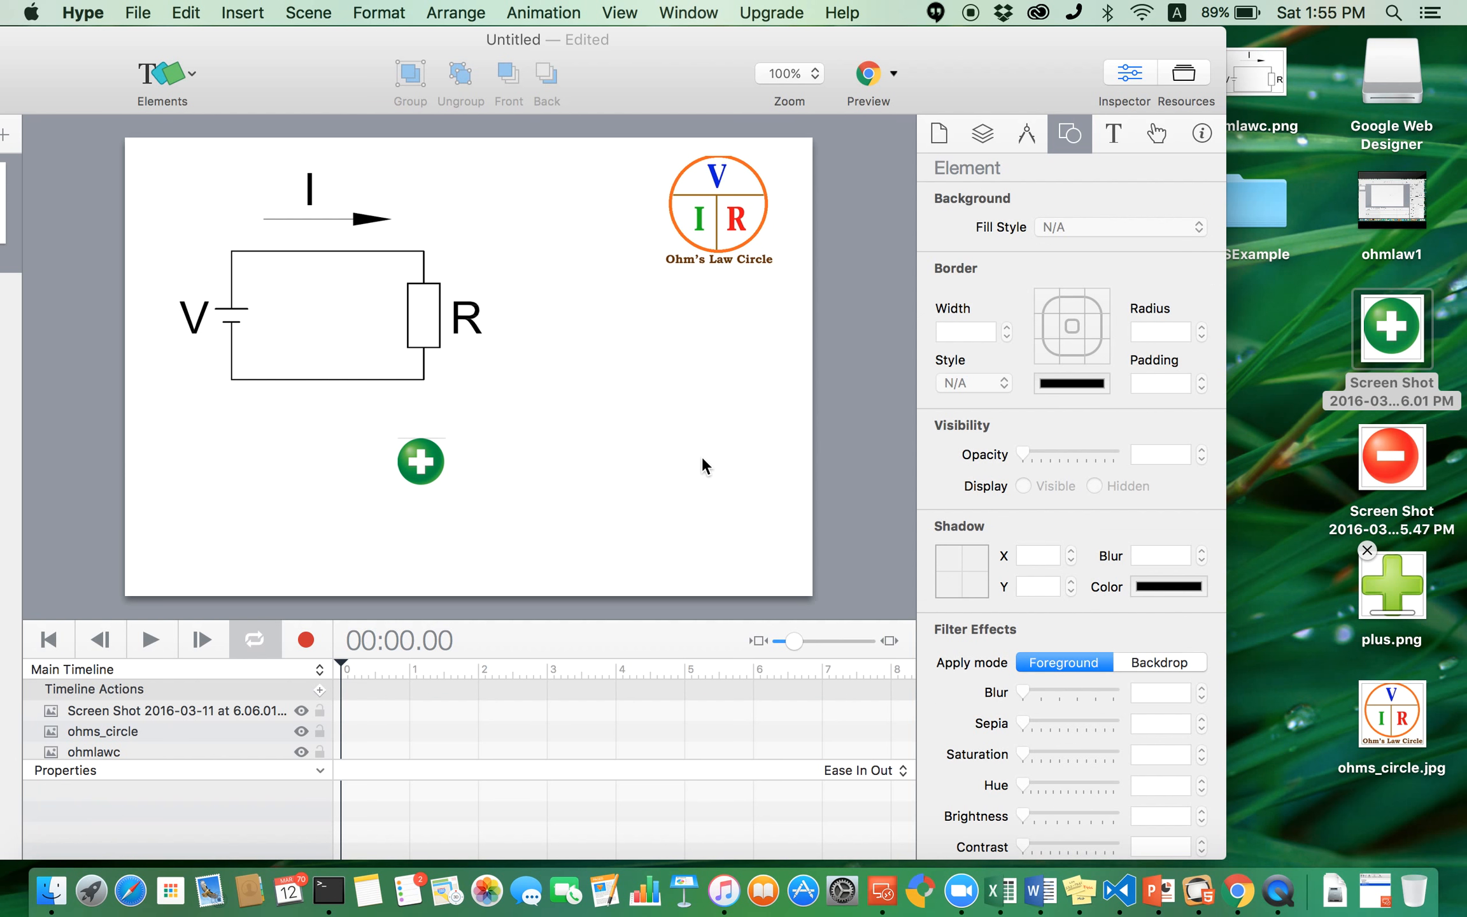
- Add the red minus screenshot image, shrink it and place it left of the plus button, aligned with it
drag(1381, 467, 643, 398)
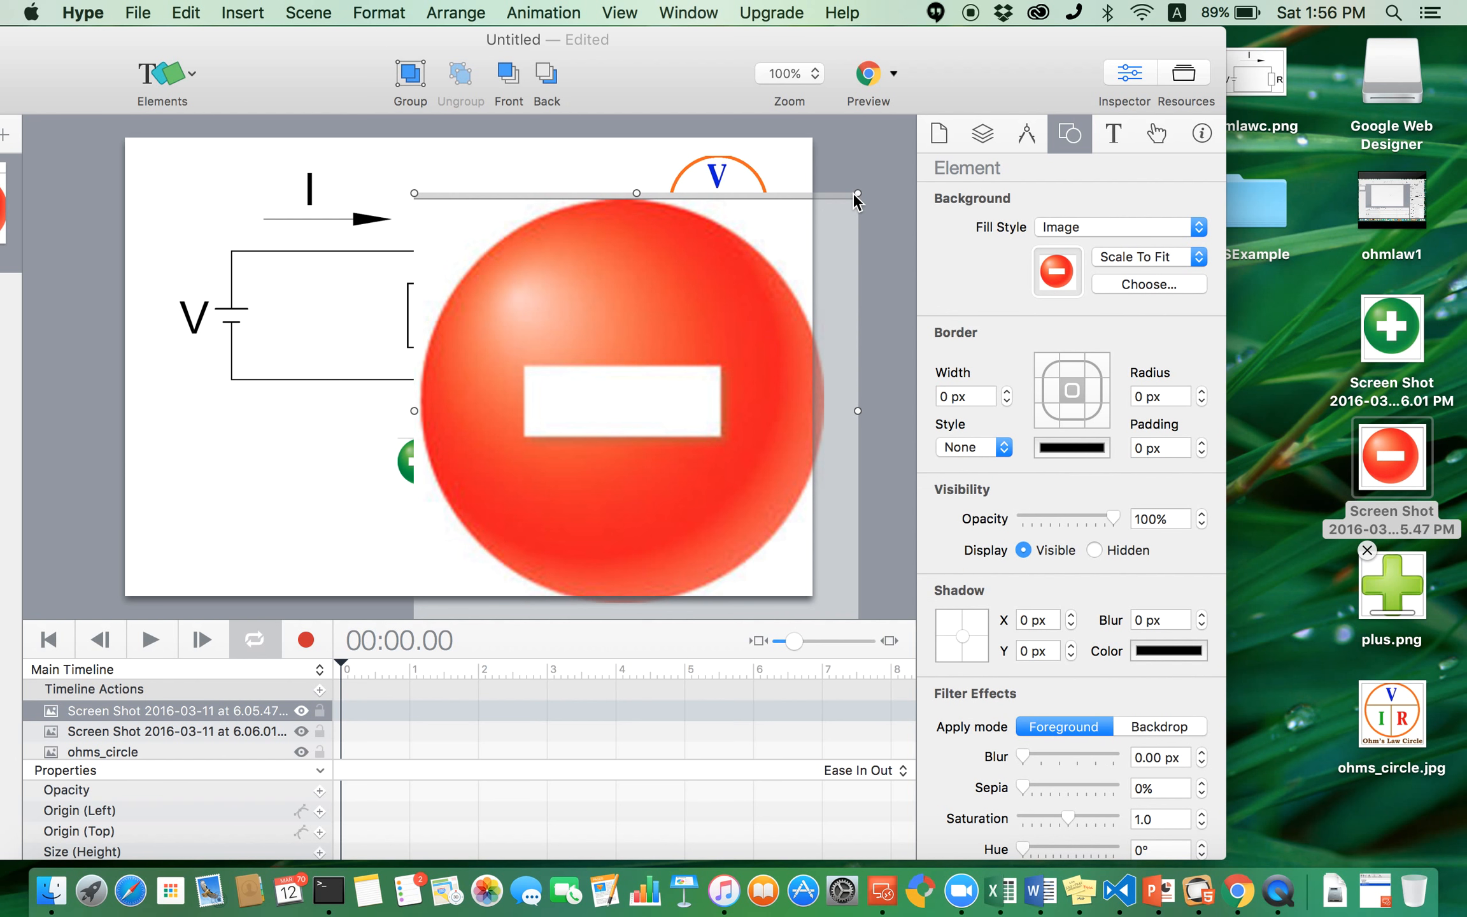
drag(854, 194, 323, 463)
click(360, 528)
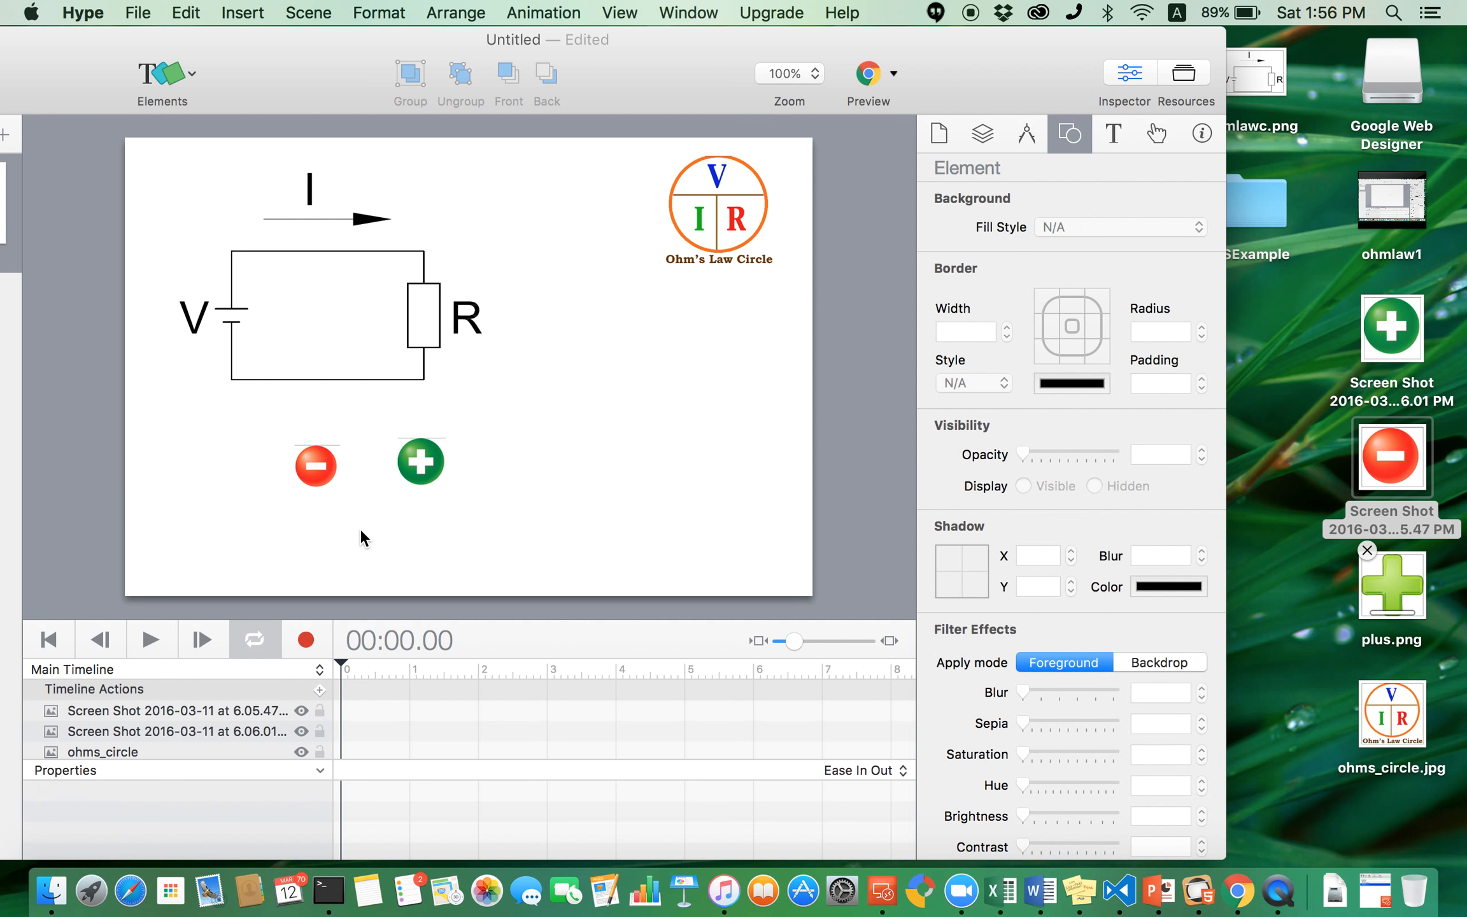
drag(316, 475, 317, 472)
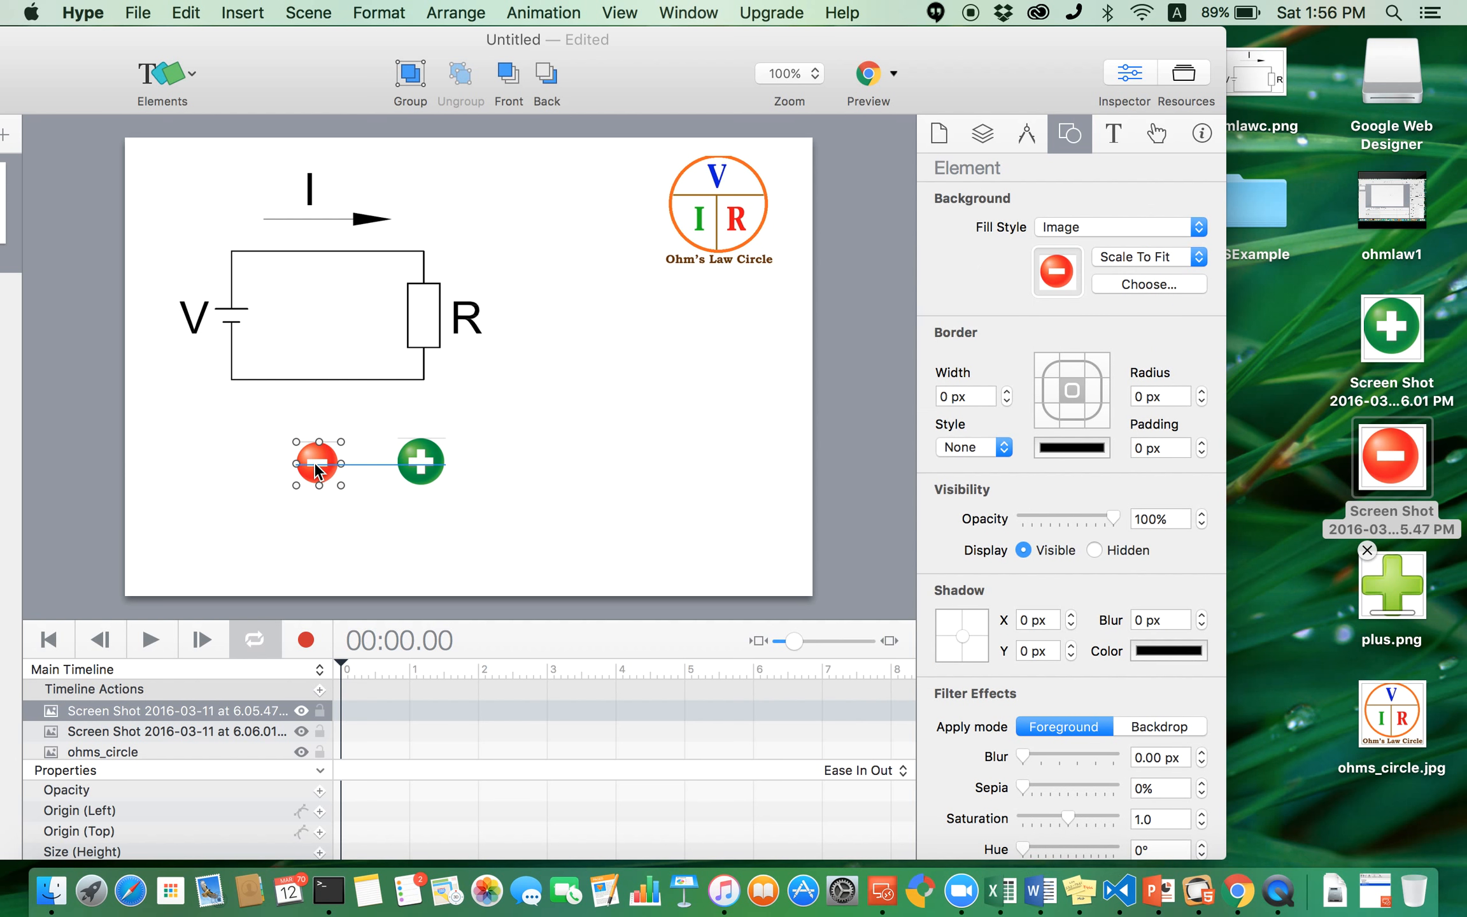
click(335, 520)
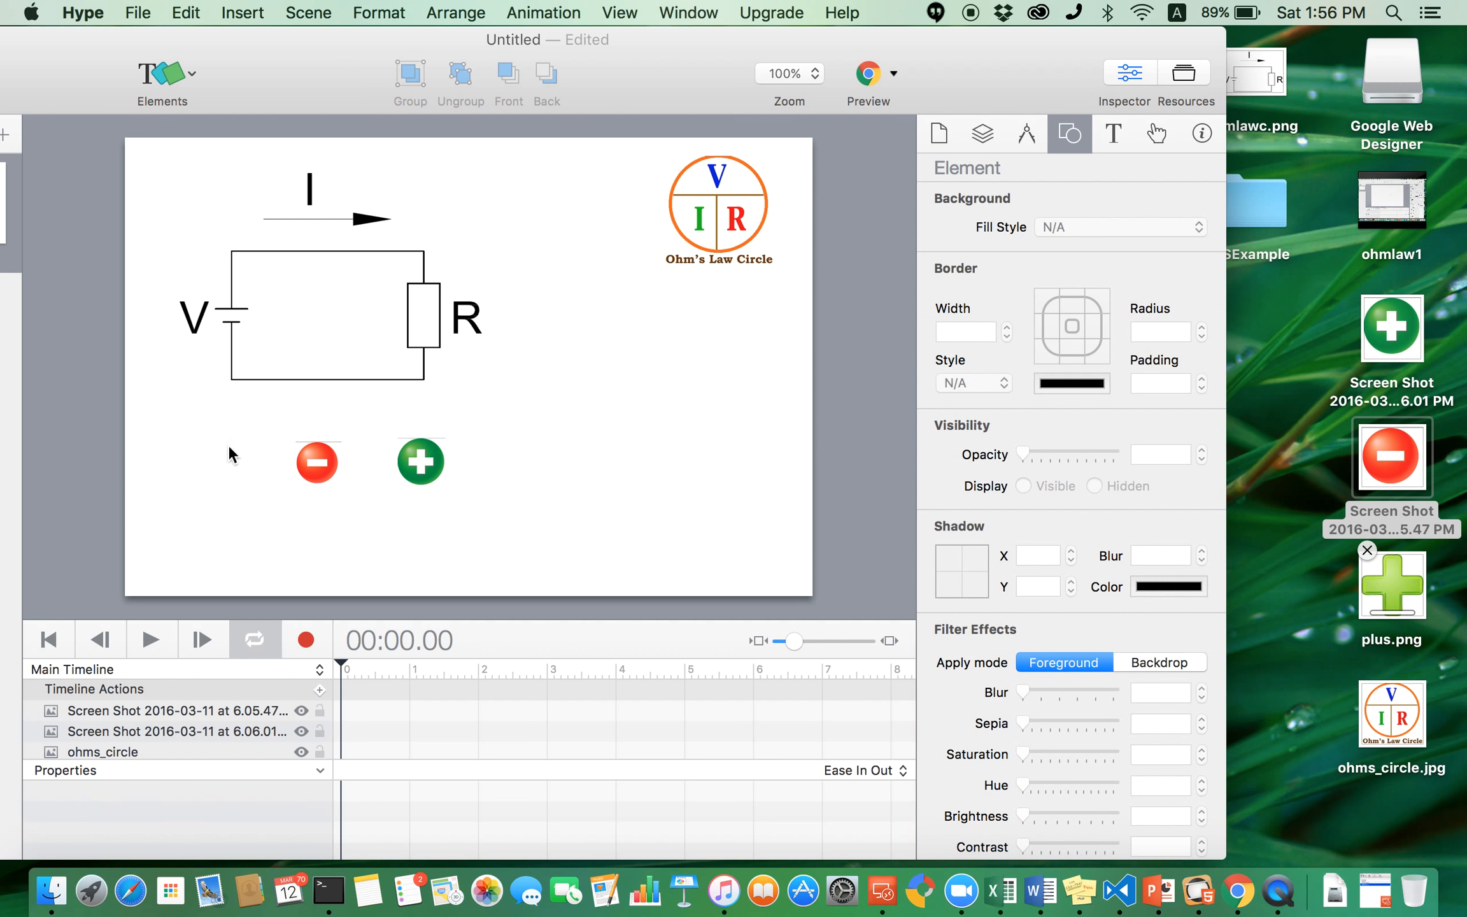
- Insert a text element, move it left of the minus button and change its text to V
click(192, 72)
click(196, 92)
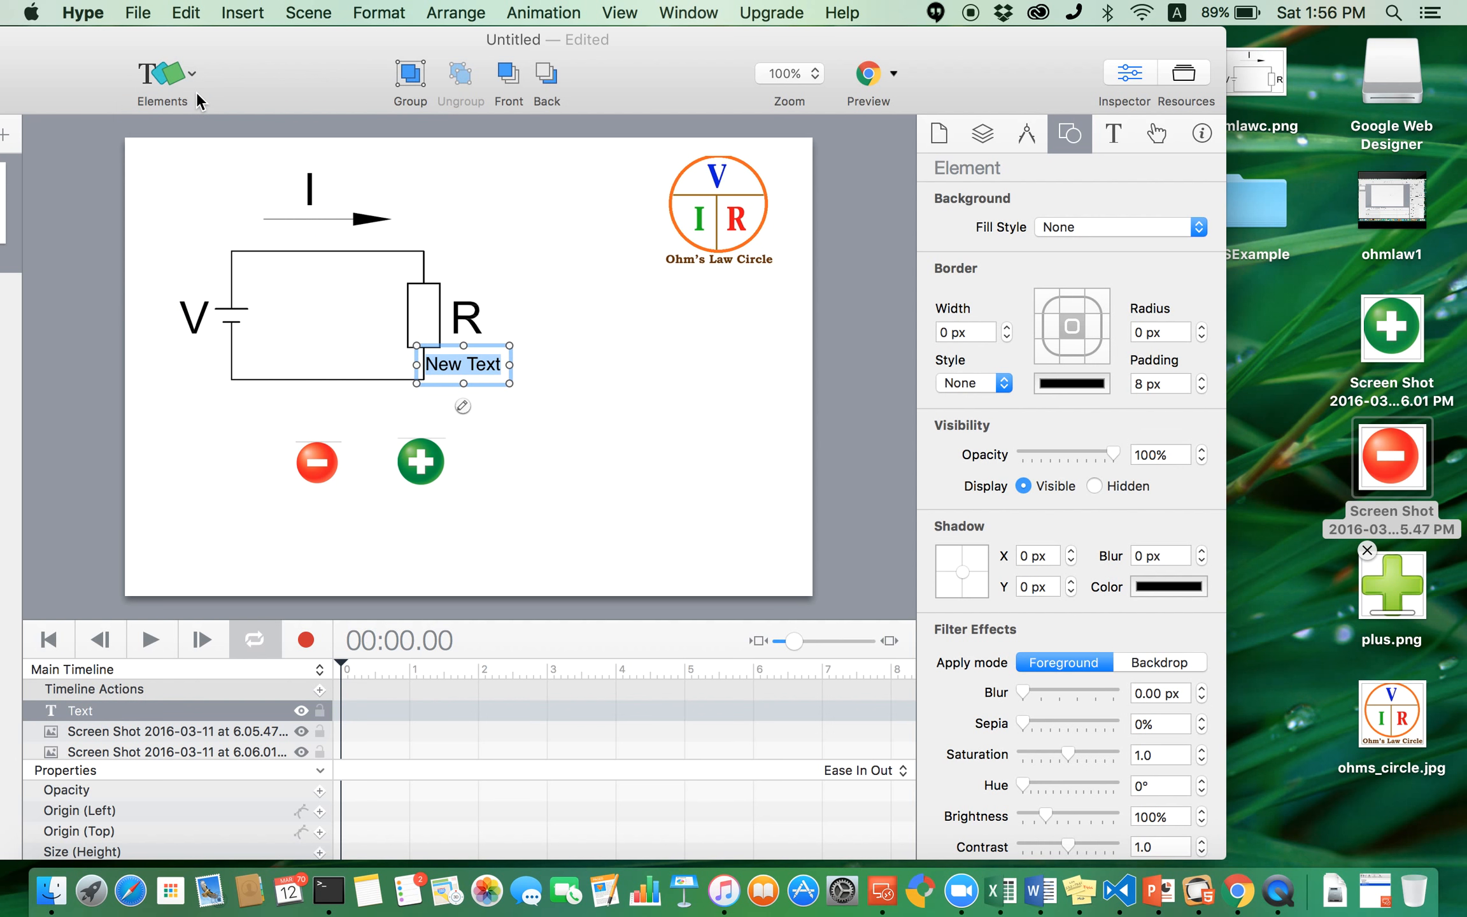
click(609, 398)
drag(487, 365, 233, 449)
double_click(228, 463)
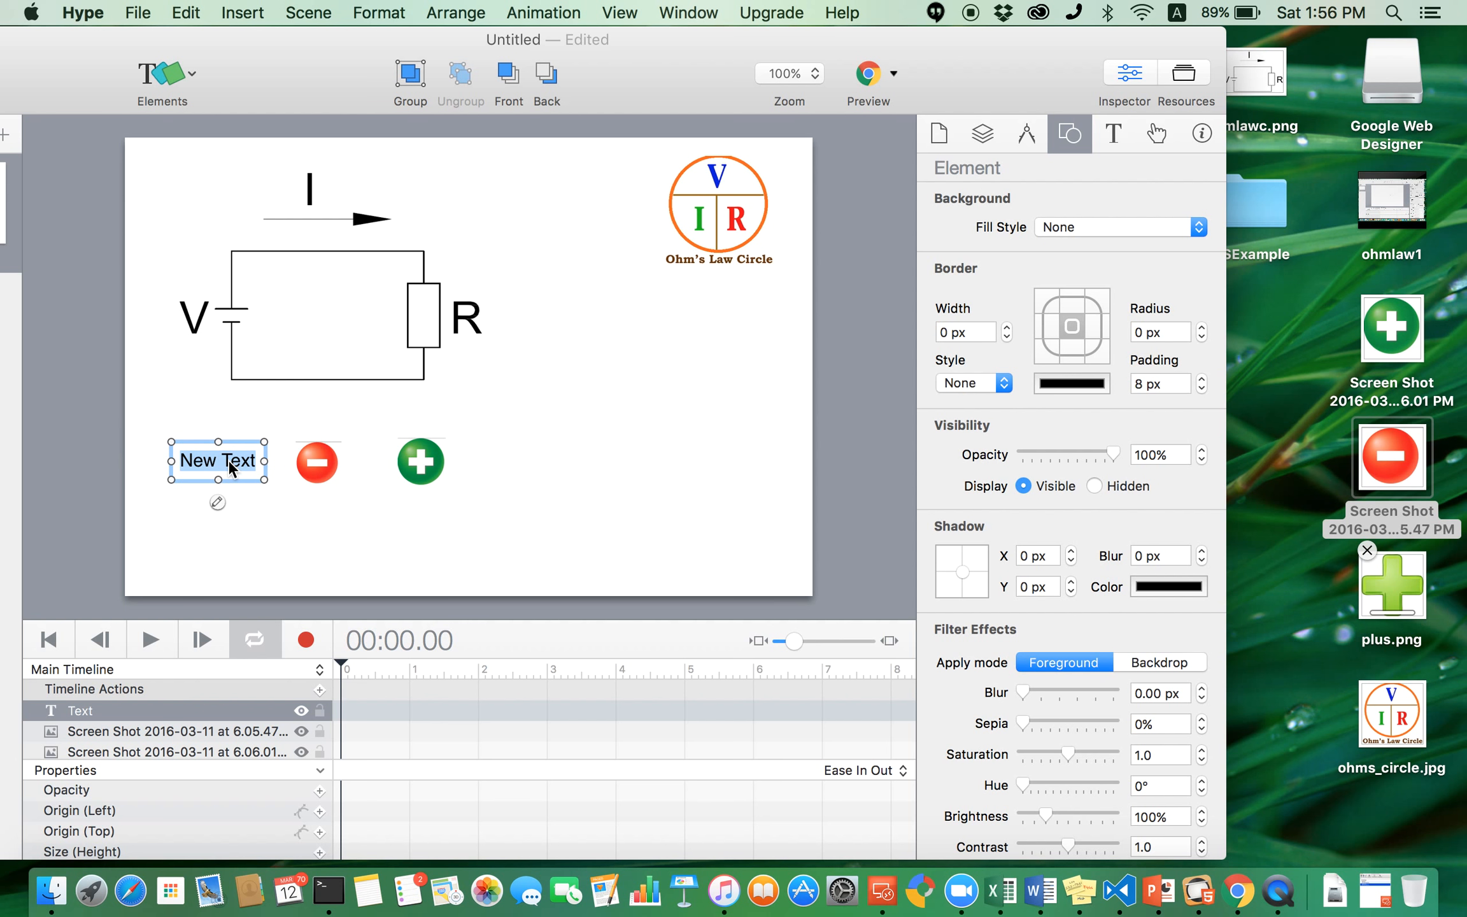
text(V)
click(291, 485)
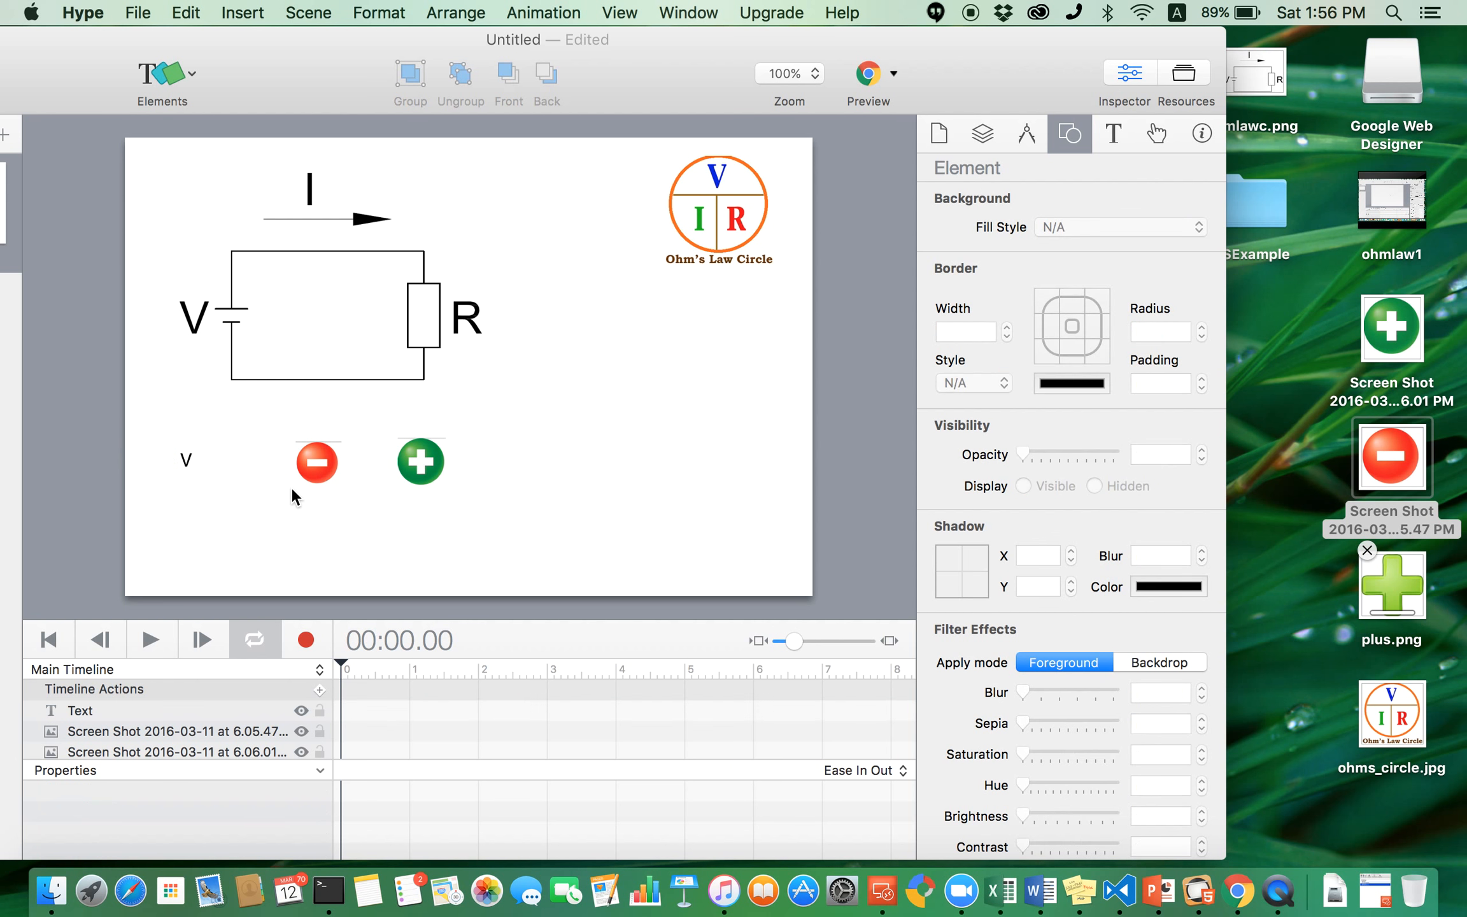
- Nudge the V label and set its font size to 24 px
drag(186, 459, 231, 453)
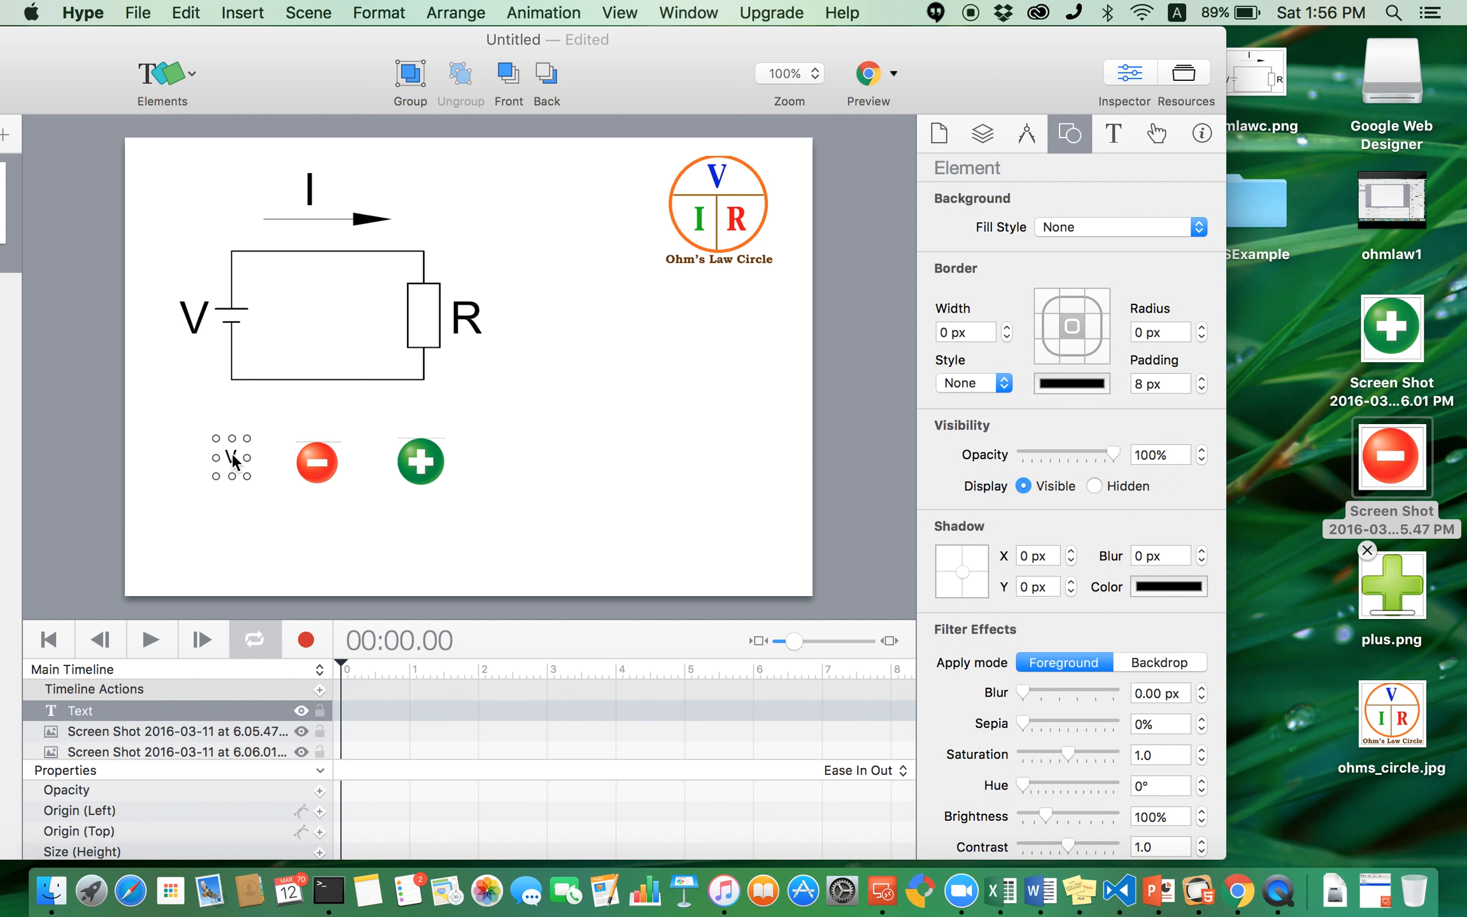
click(1118, 135)
scroll(1148, 343, down, 2)
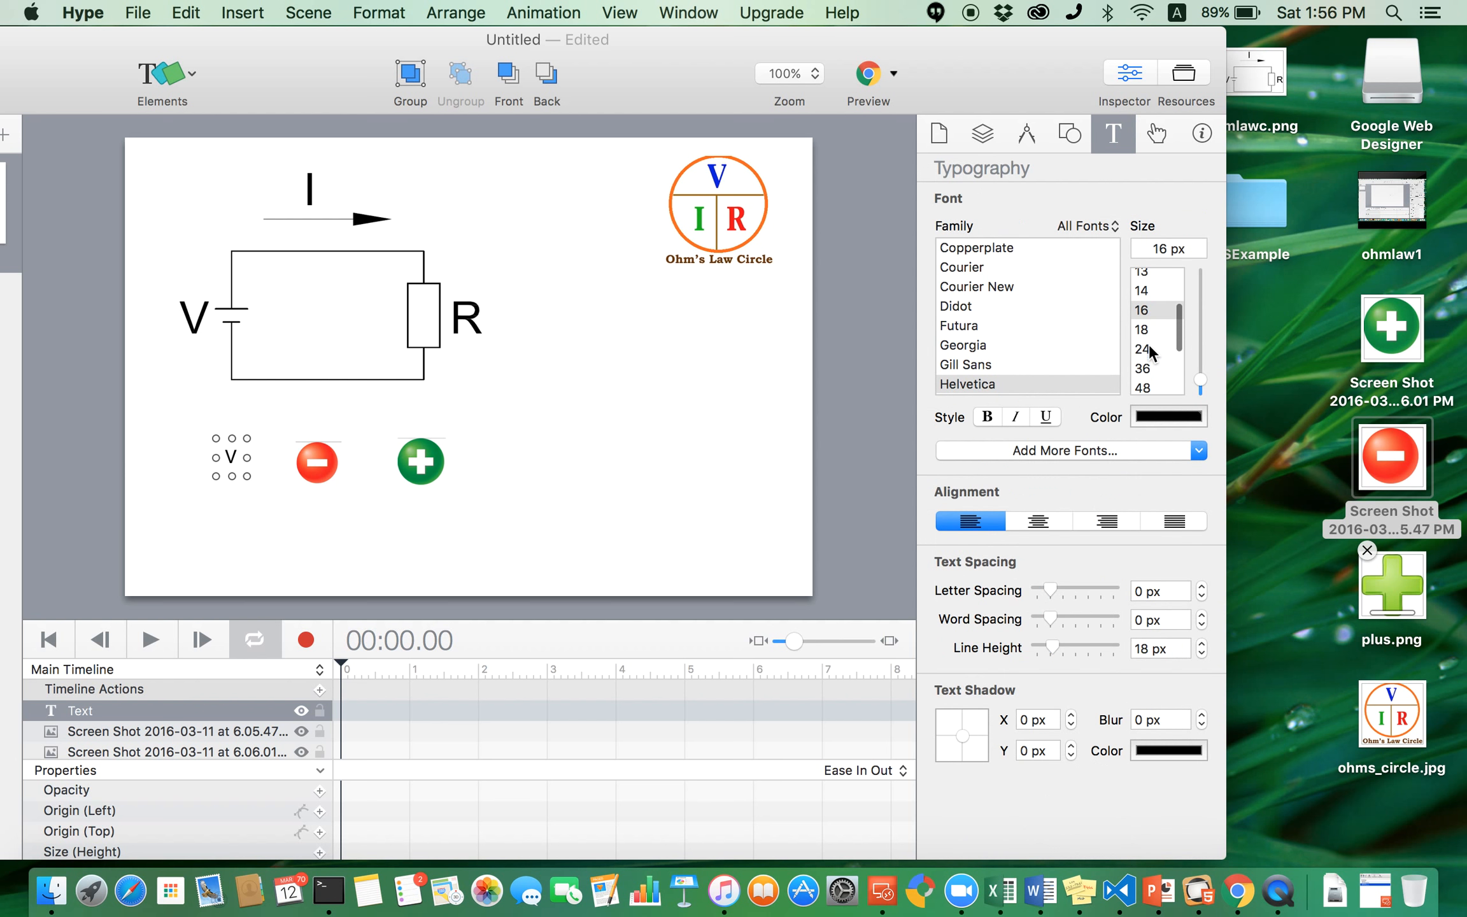
click(1146, 349)
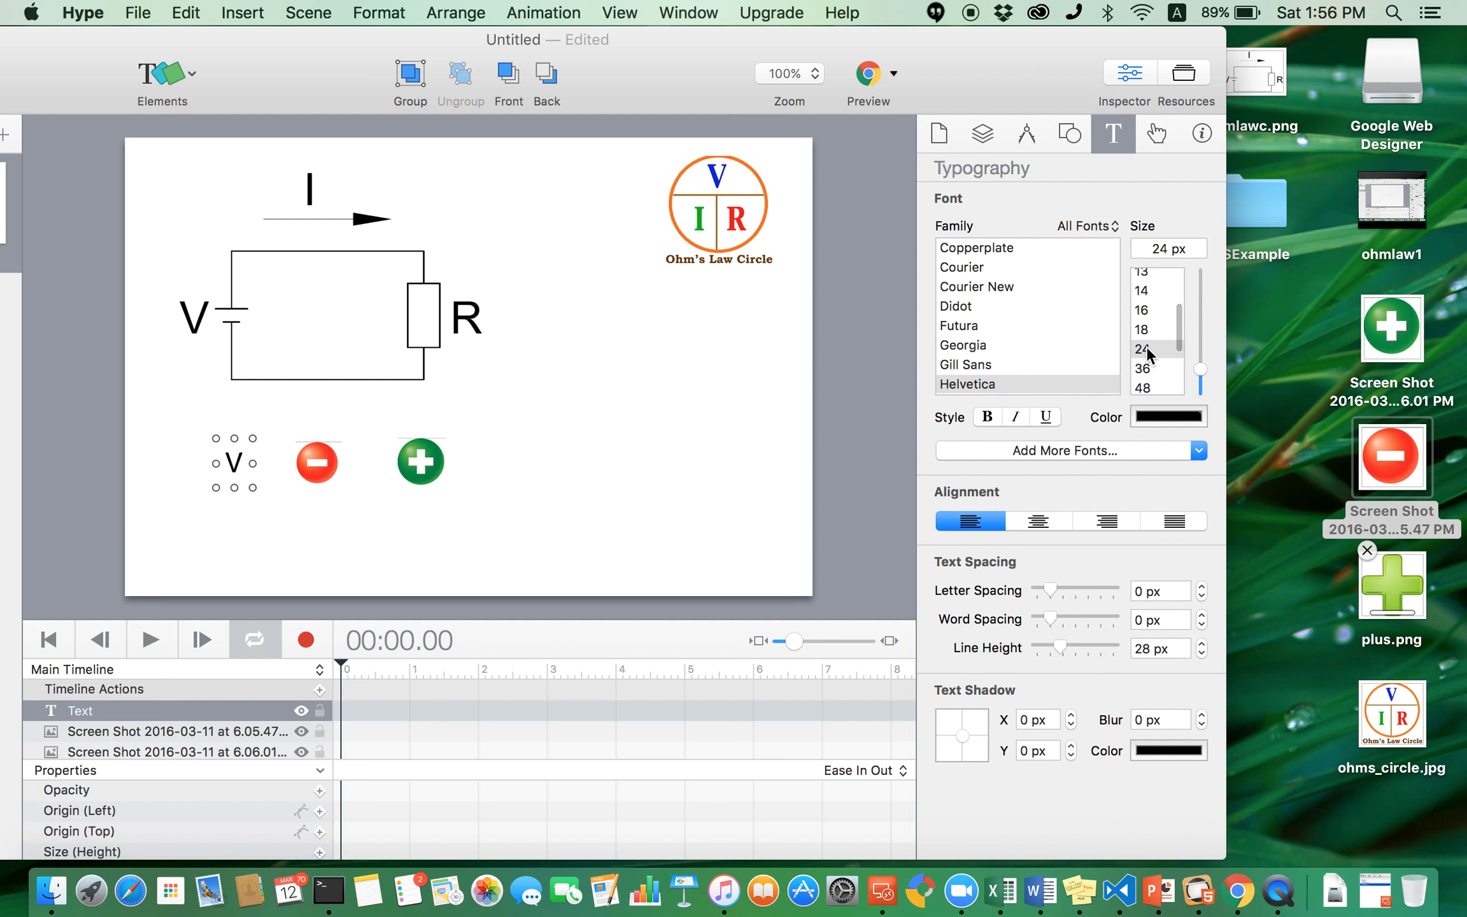
click(531, 526)
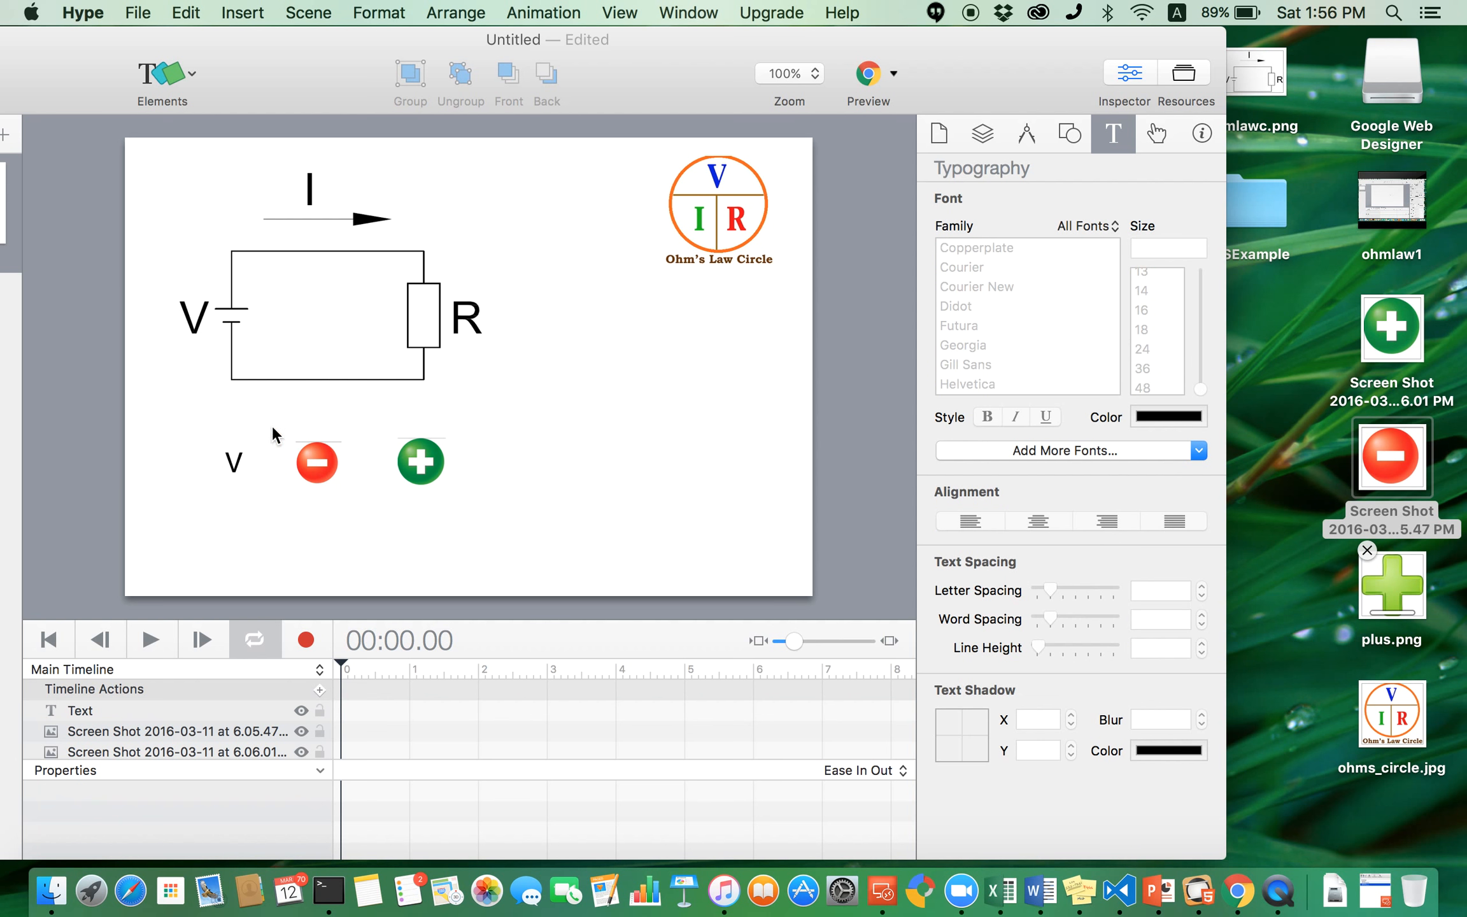
- Duplicate the minus and plus buttons and place the copies in a second row beneath them
drag(466, 425, 279, 513)
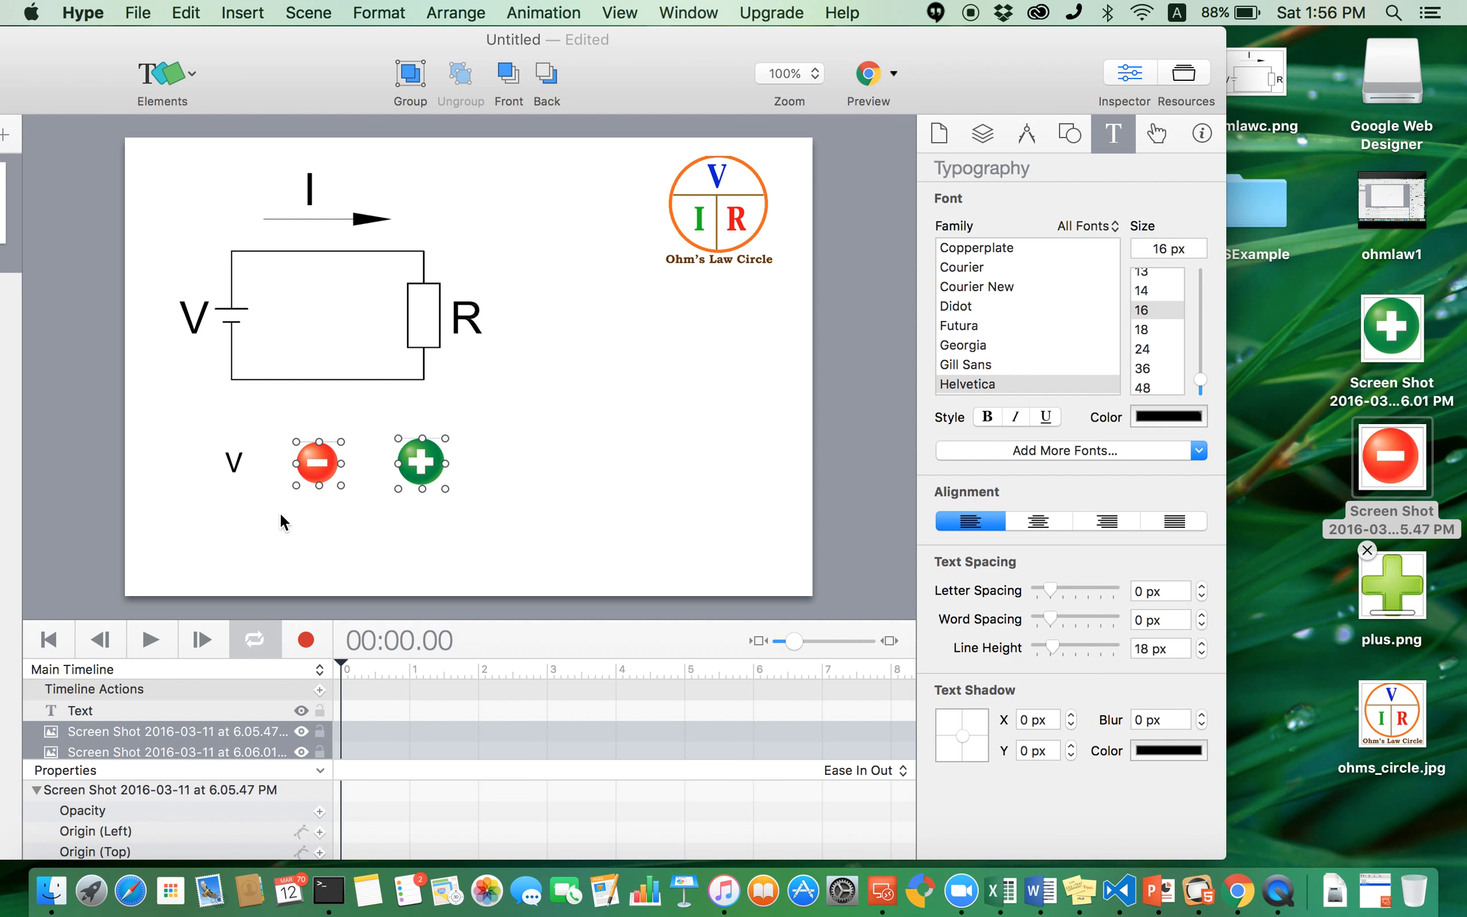
key(super+d)
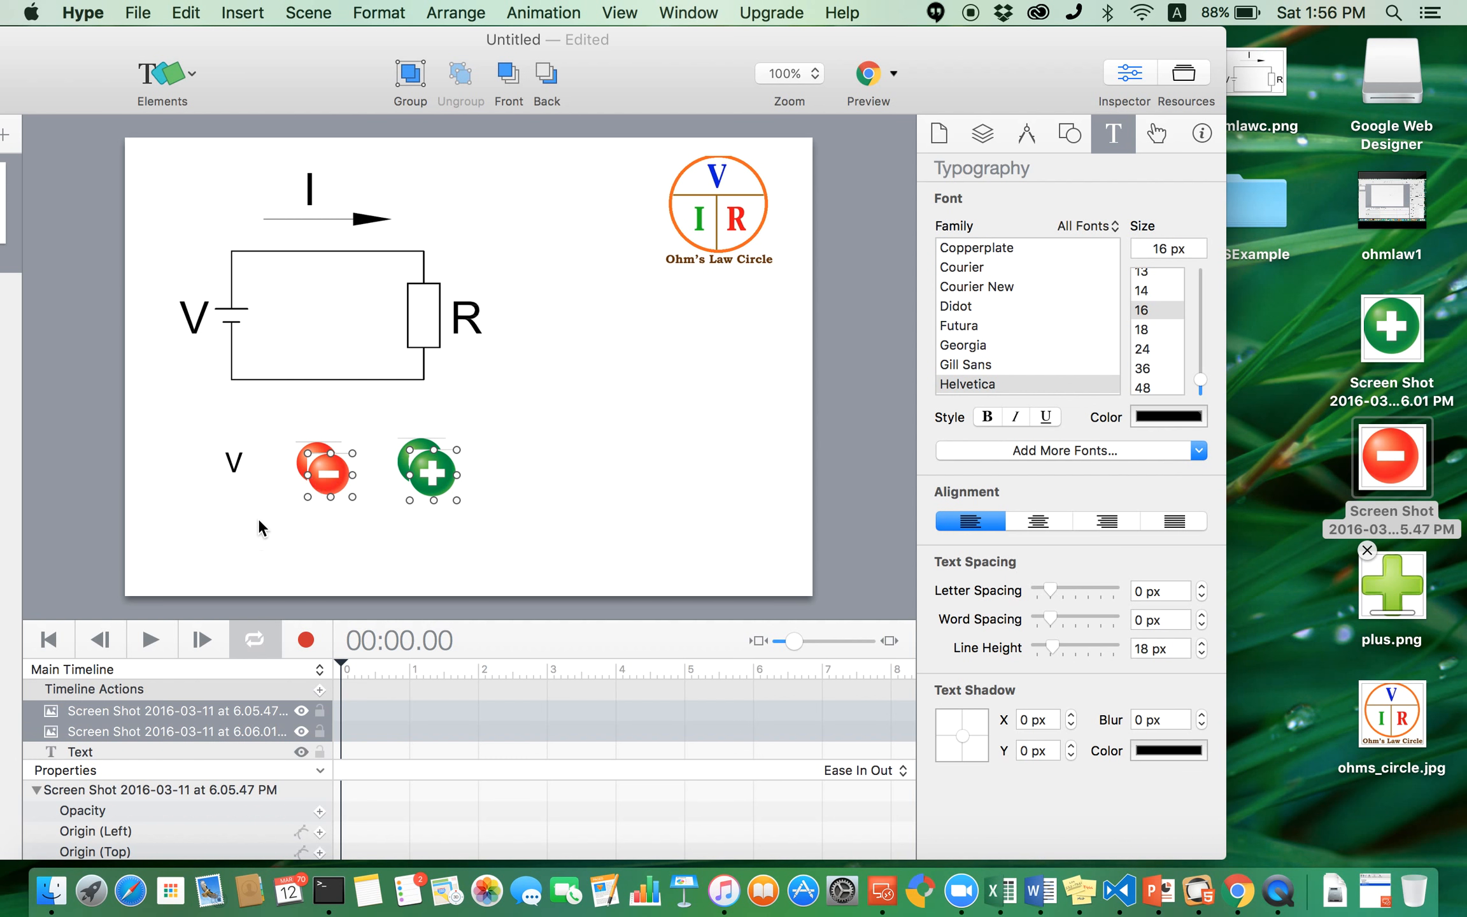
drag(366, 472, 330, 523)
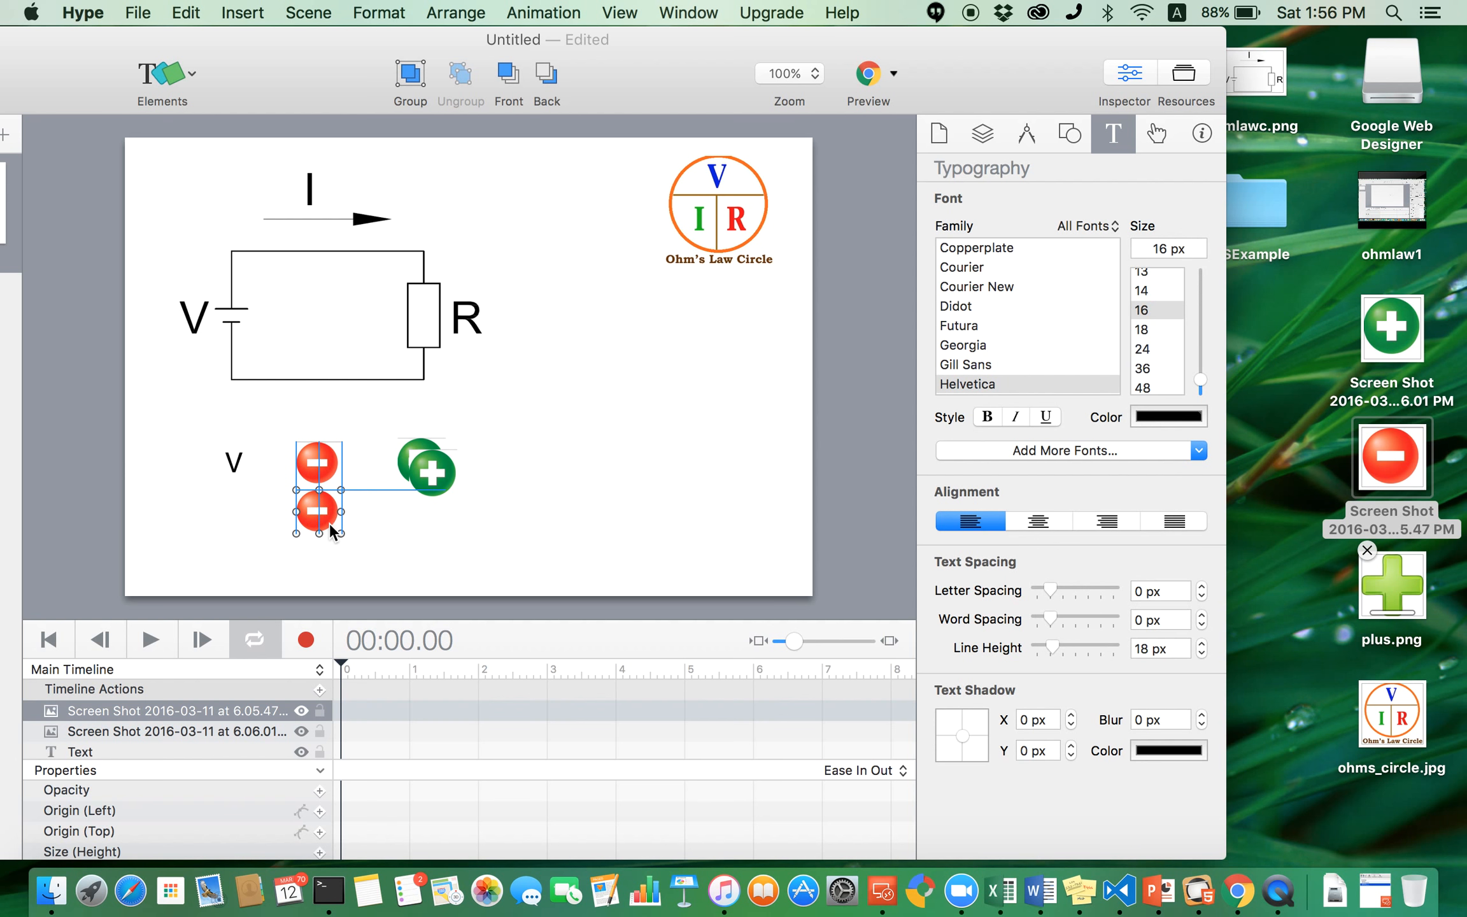
mouse_move(431, 486)
mouse_down()
mouse_move(410, 525)
mouse_move(418, 513)
mouse_up()
click(520, 507)
drag(308, 515, 309, 521)
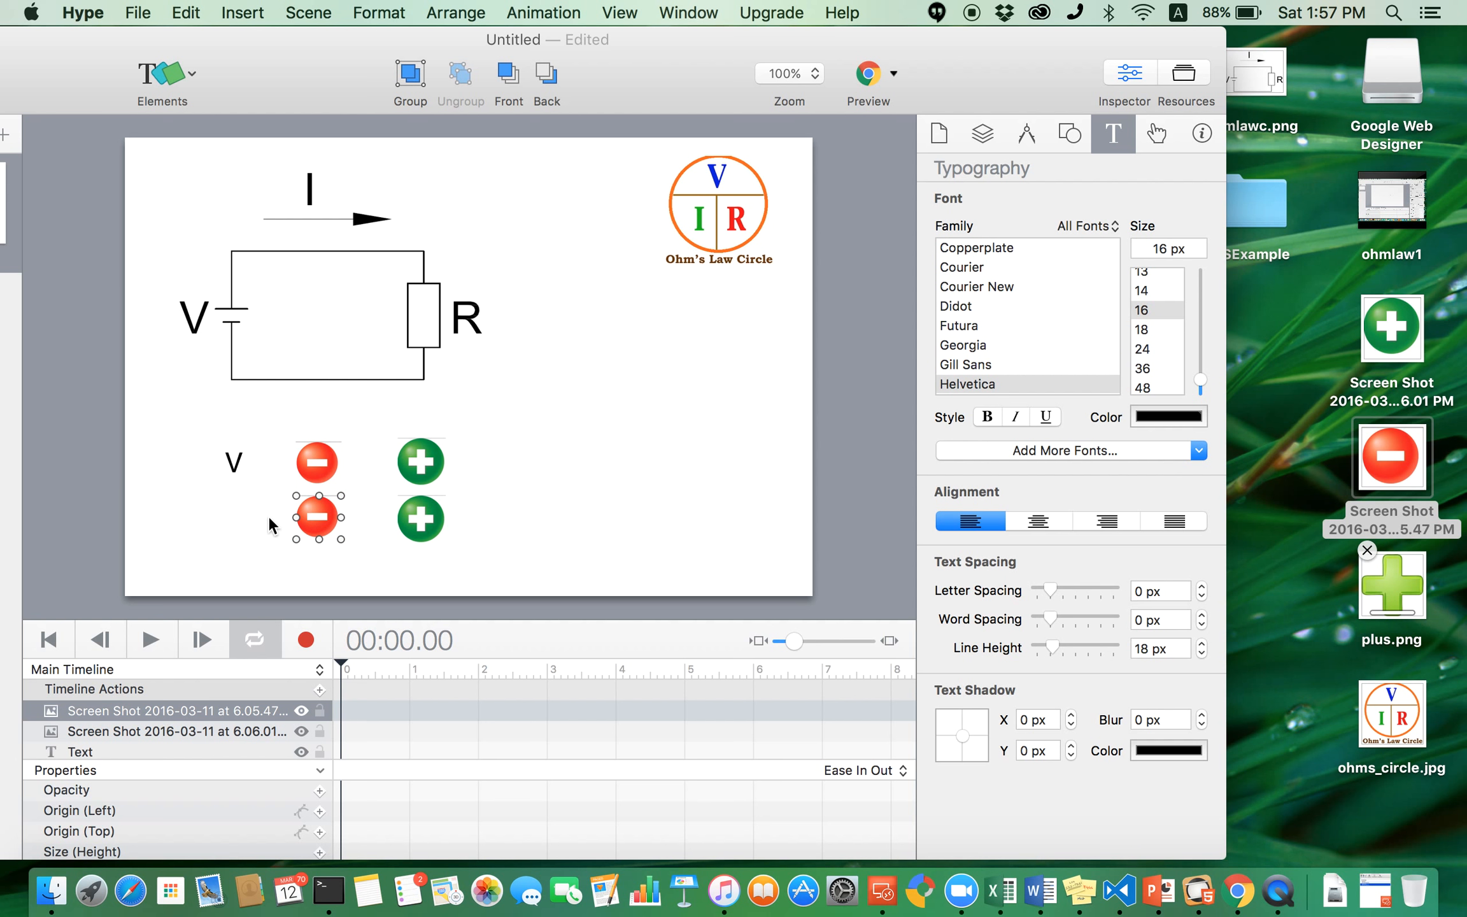
click(268, 514)
- Paste a copy of the V label into the second row and change its text to R
click(234, 471)
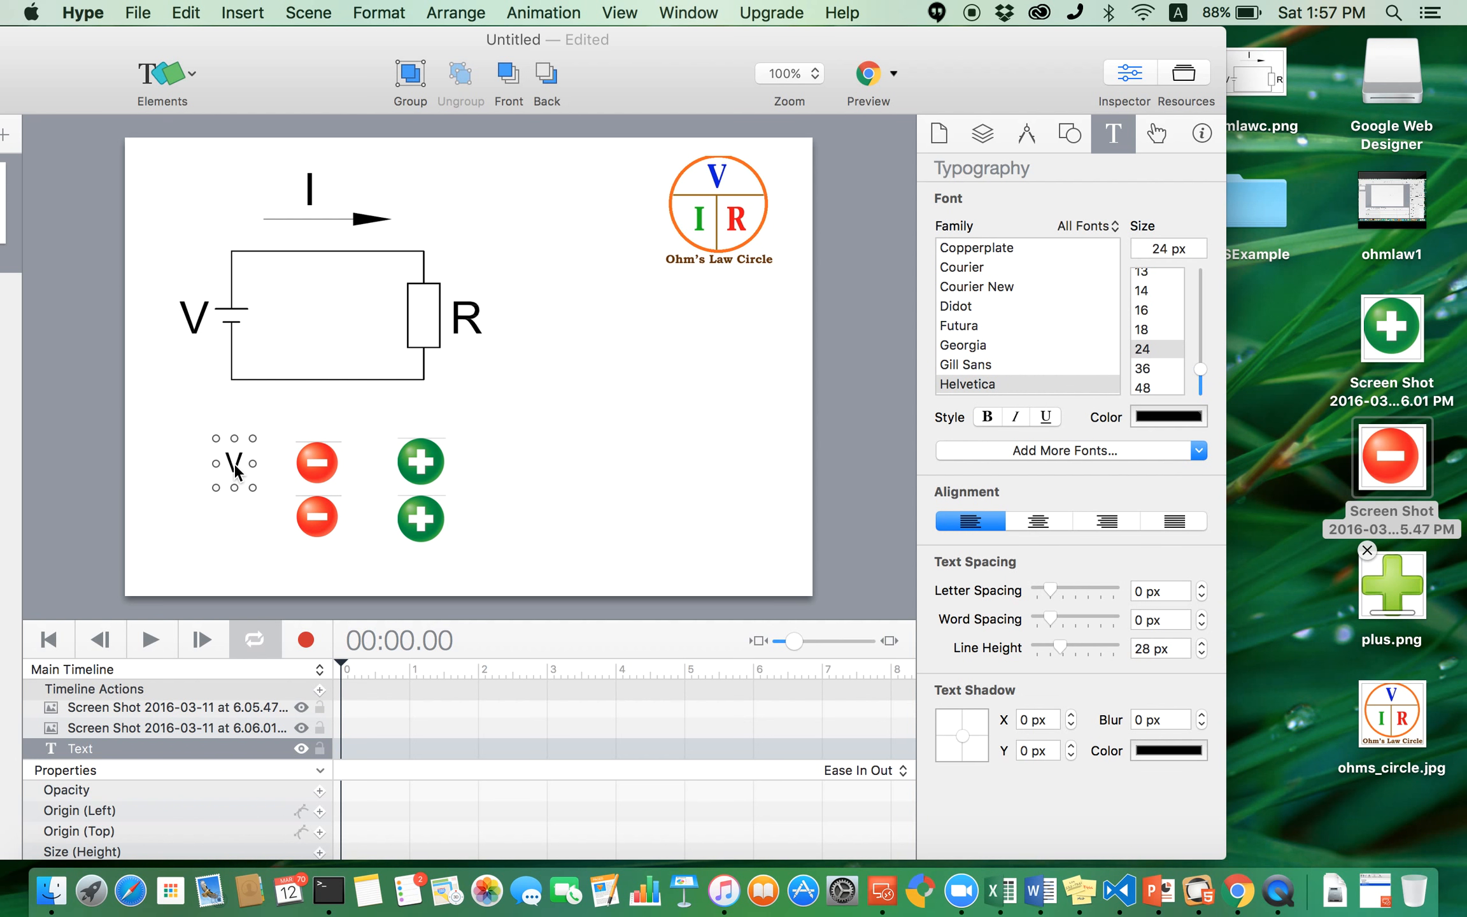
click(176, 528)
key(super+v)
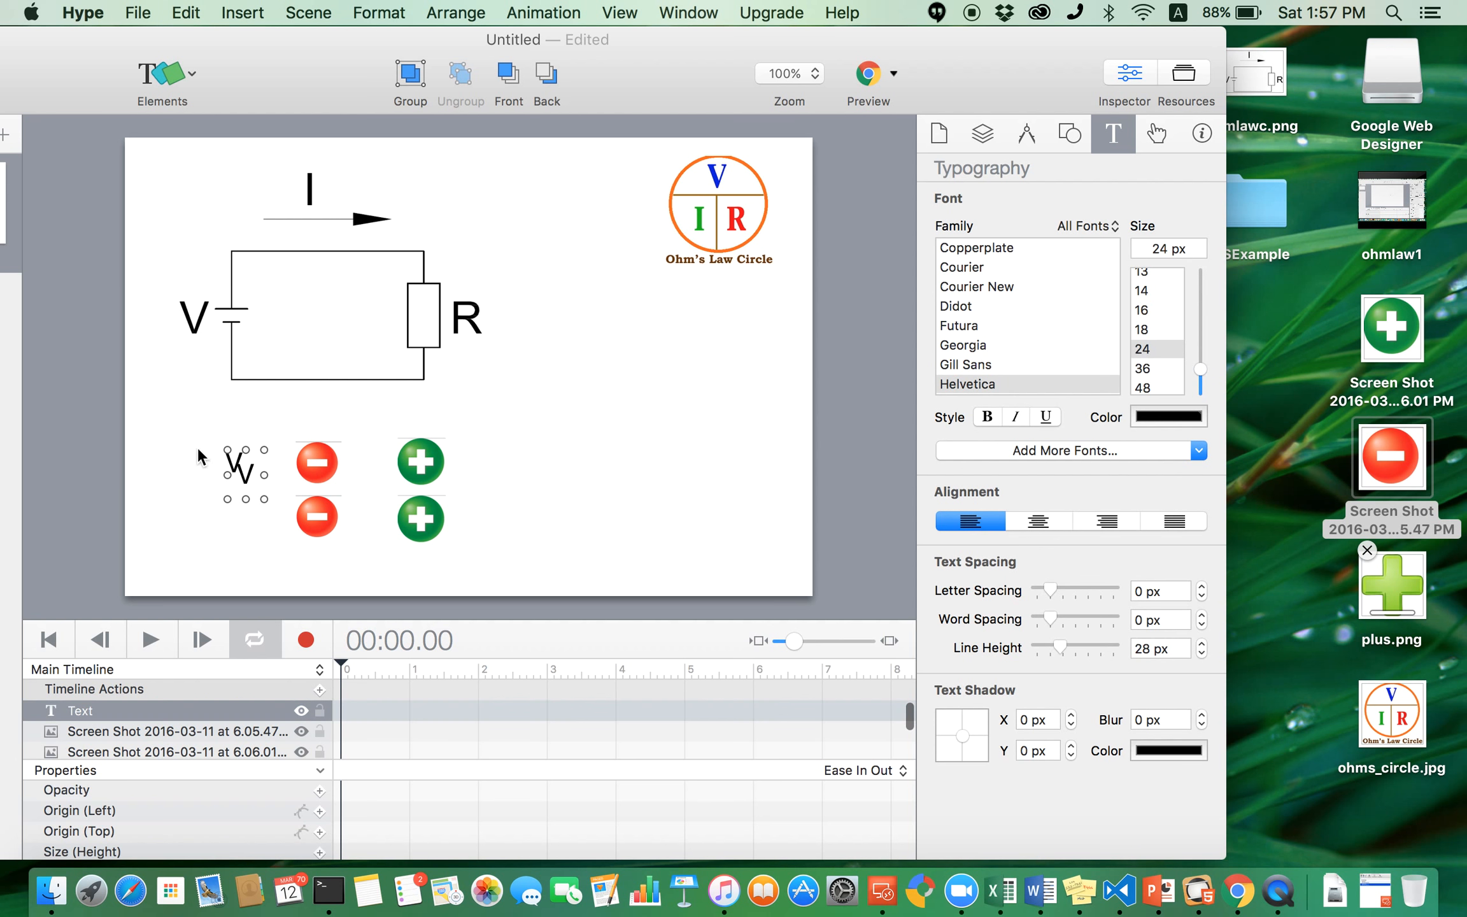
drag(248, 472, 236, 506)
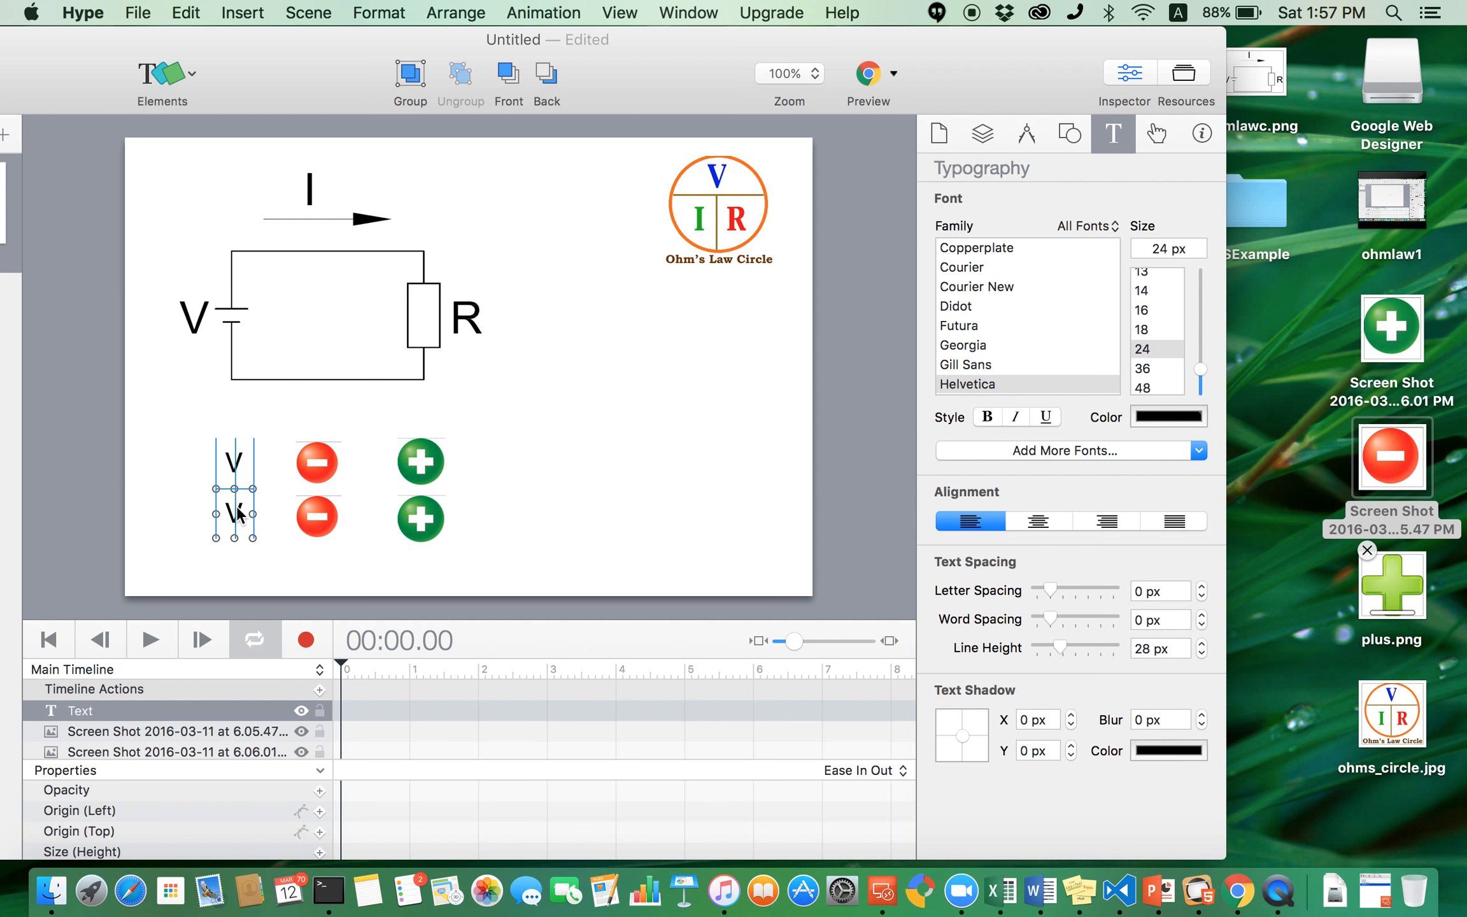
double_click(236, 506)
text(R)
click(536, 485)
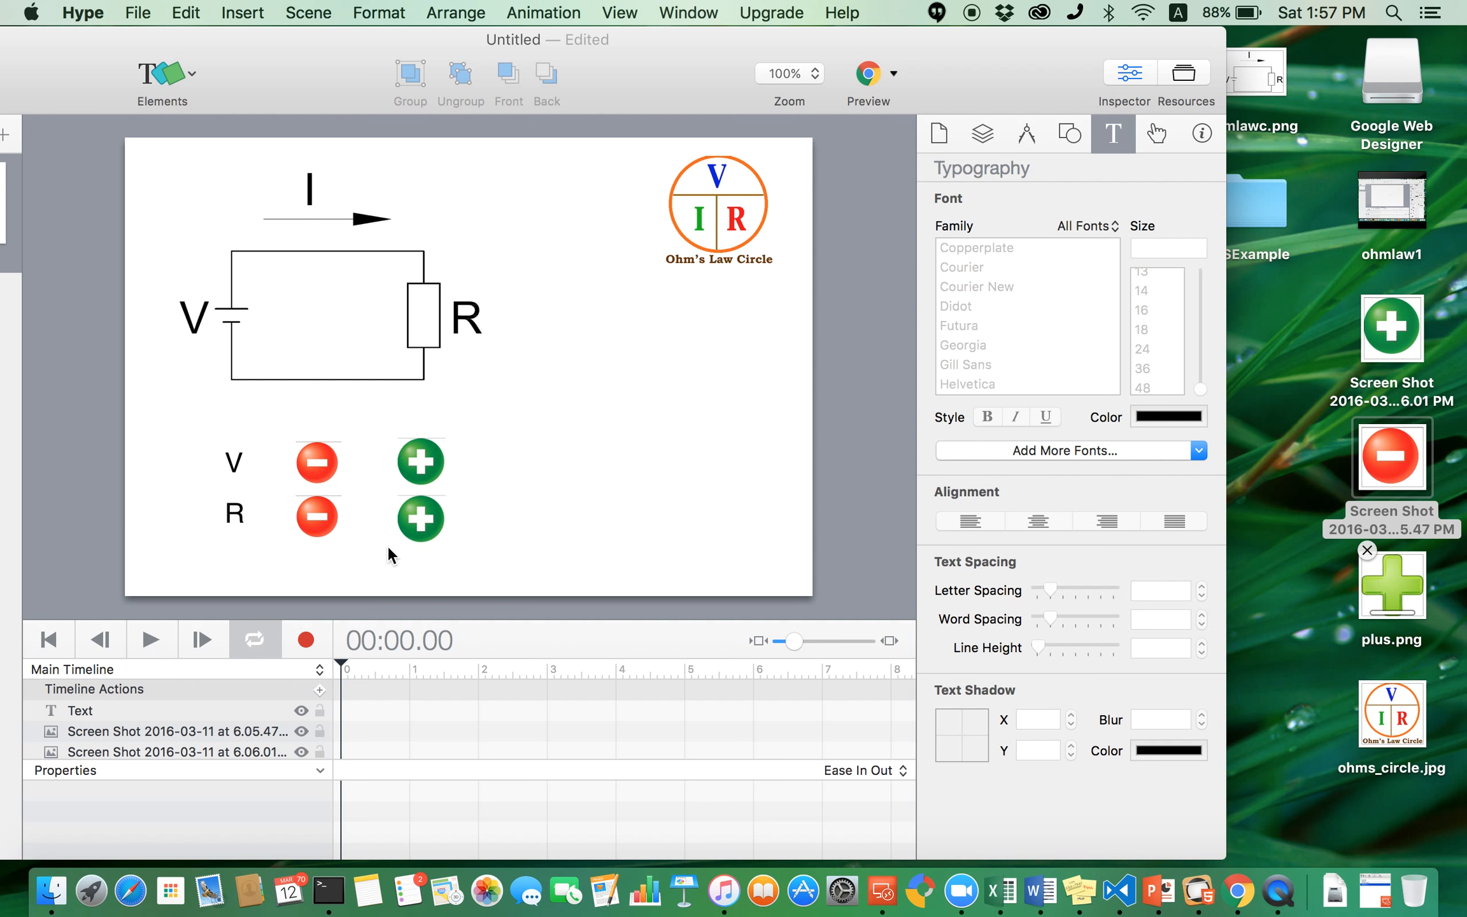
- Insert another text element and place it above the V label
click(164, 73)
click(190, 97)
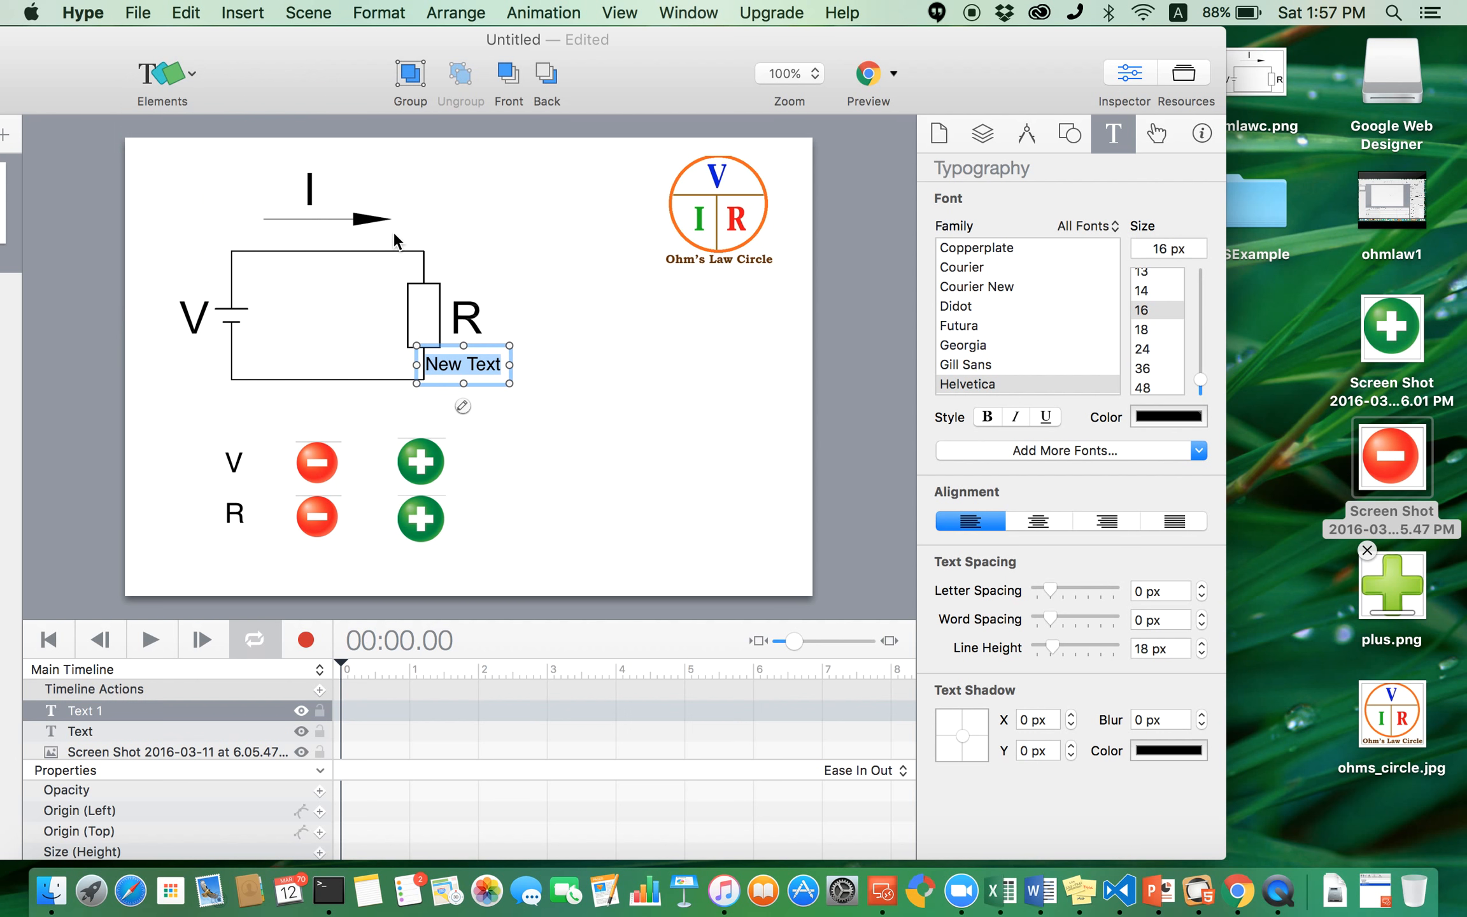
click(557, 407)
drag(489, 361, 216, 405)
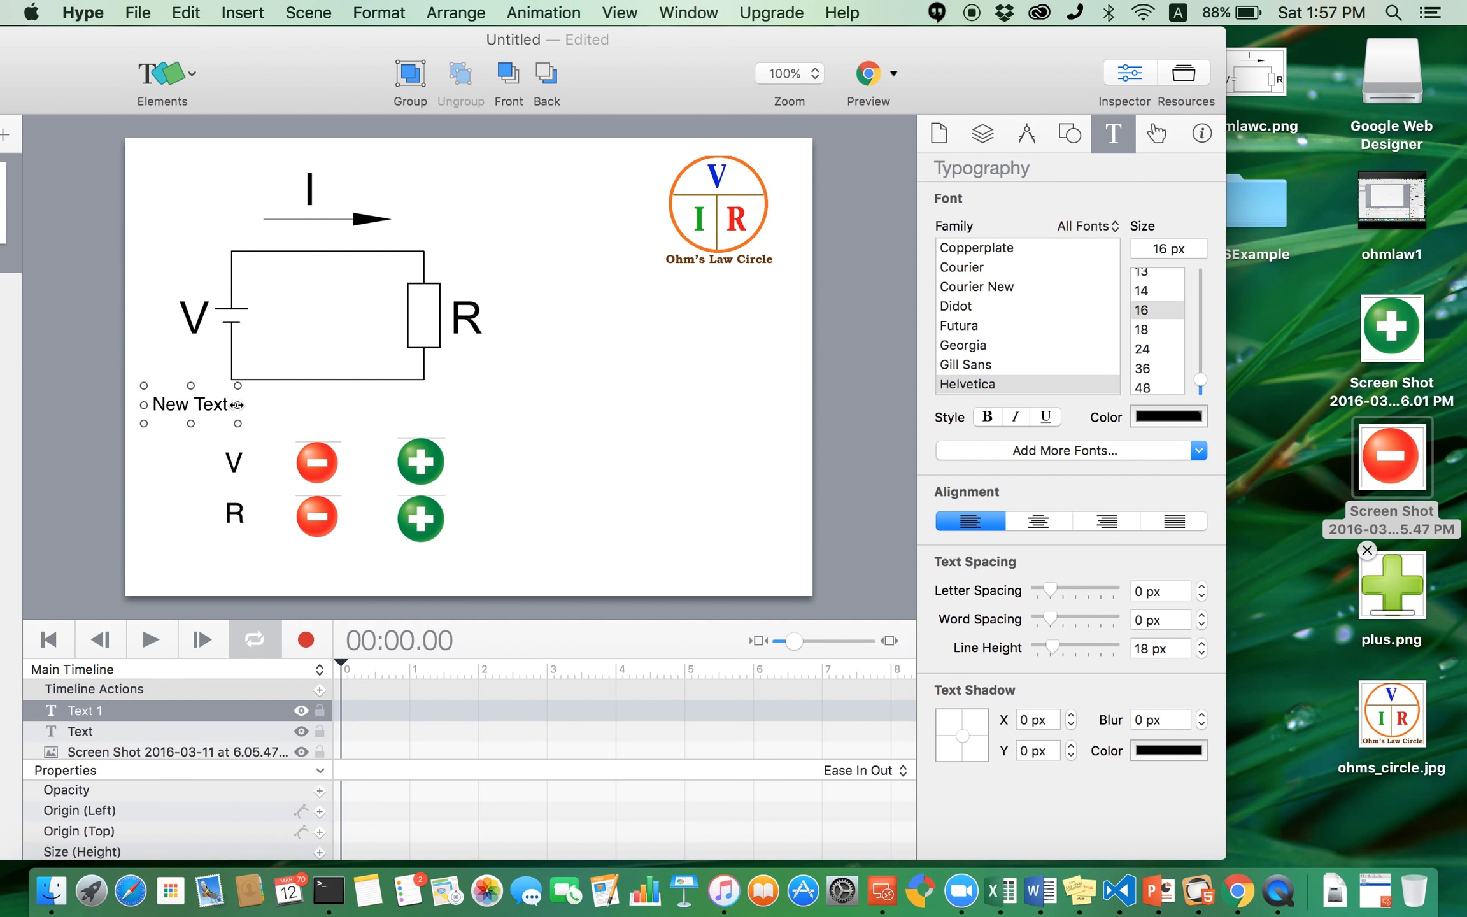
- Change the new text's content to 0 and move it to the left of the circuit's V symbol
double_click(205, 404)
text(0)
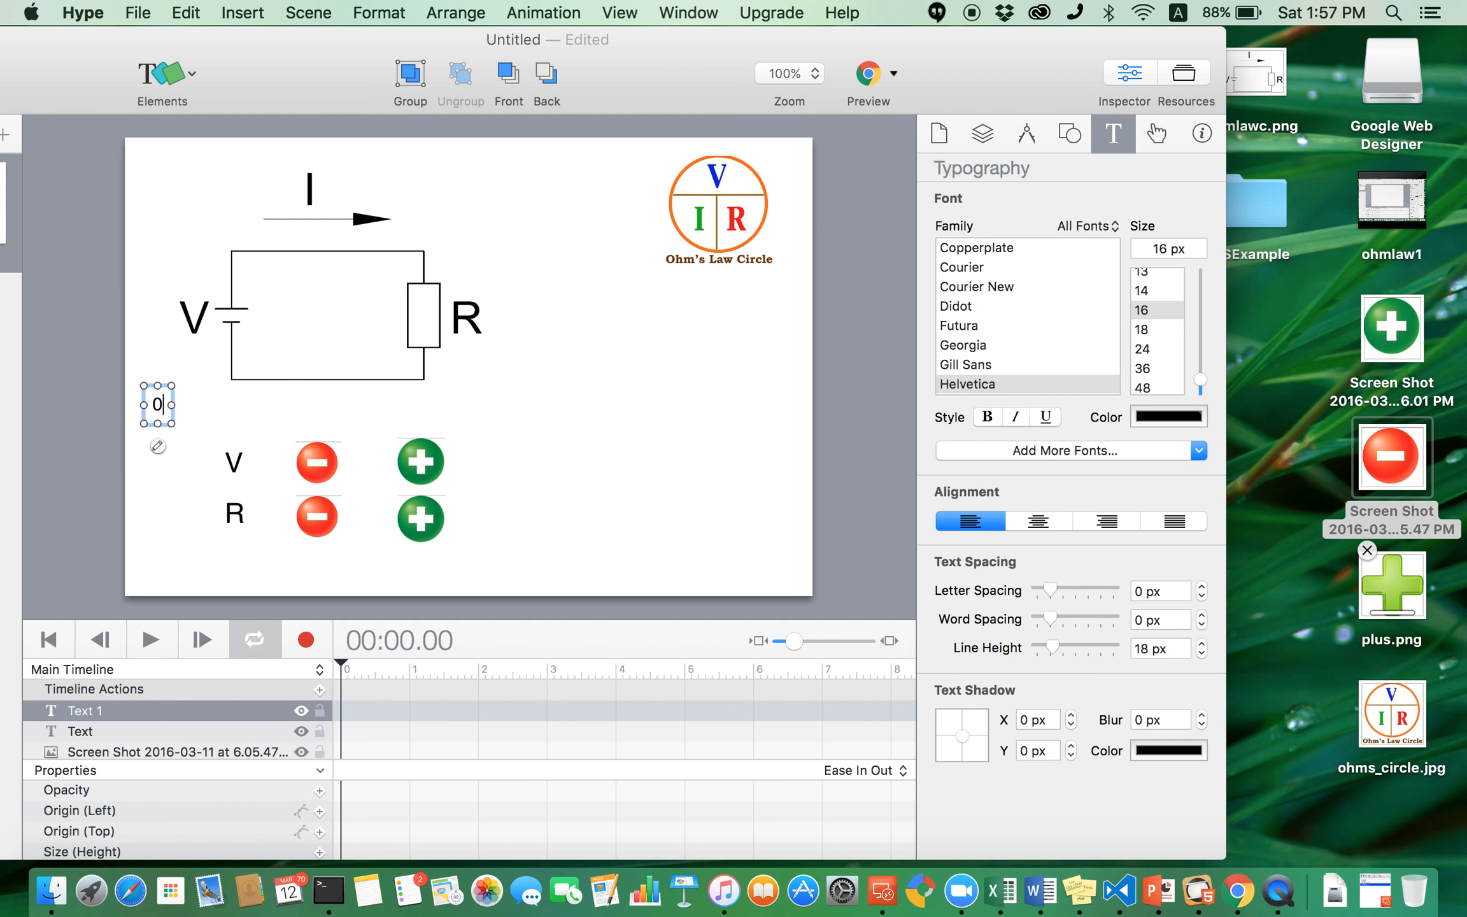
click(187, 396)
drag(158, 398, 152, 308)
- Copy the 0 label and place the pasted copy to the right of the resistor's R
key(super+c)
click(174, 418)
key(super+v)
drag(160, 322, 172, 313)
drag(306, 390, 512, 304)
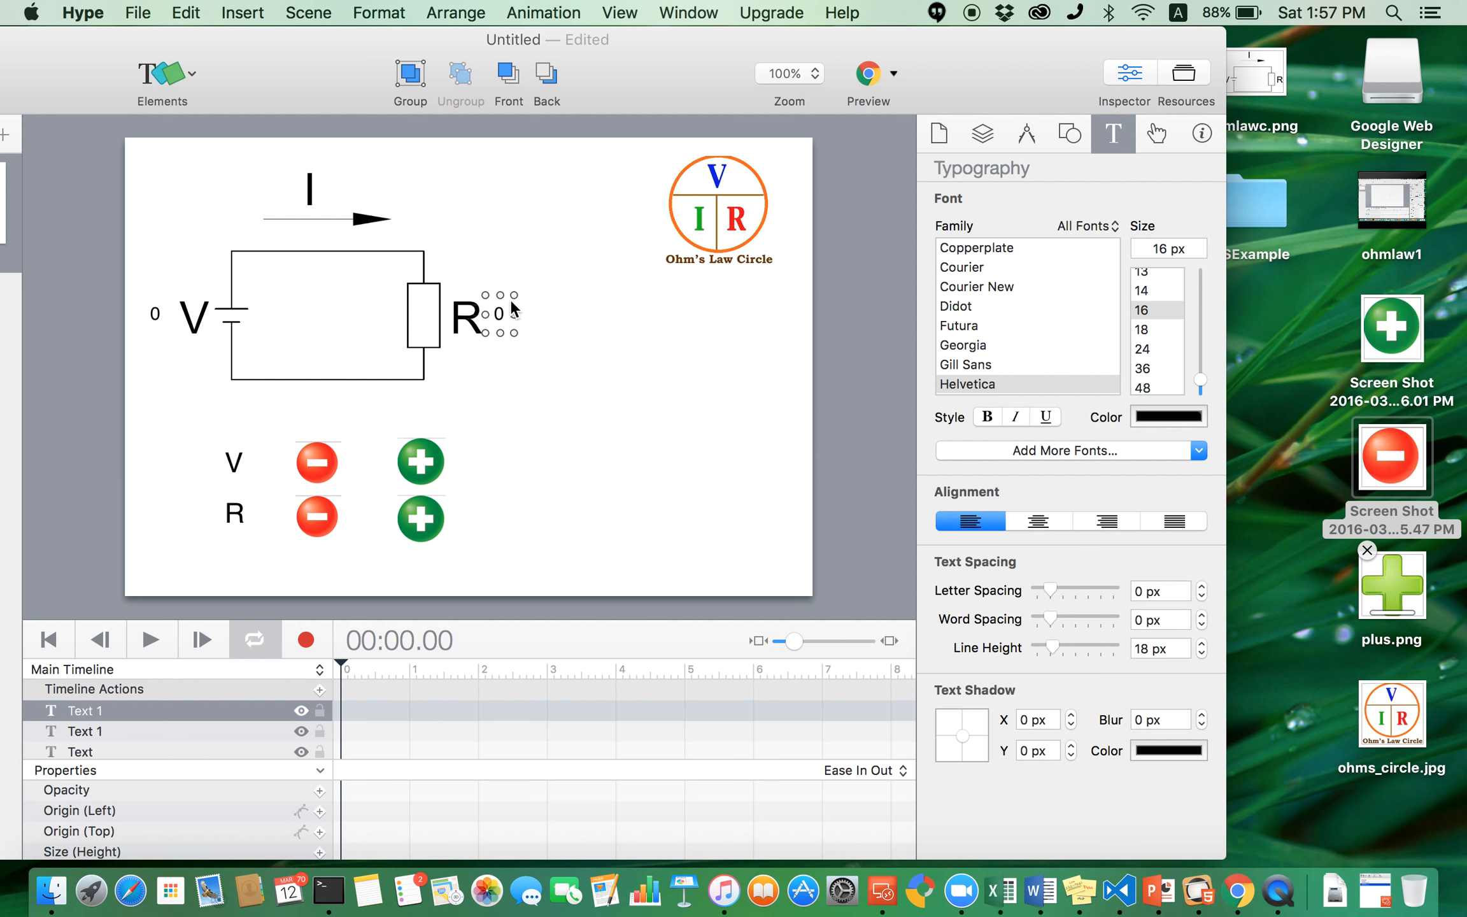
- Paste another 0 label and place it beside the I above the current arrow
click(560, 368)
key(super+v)
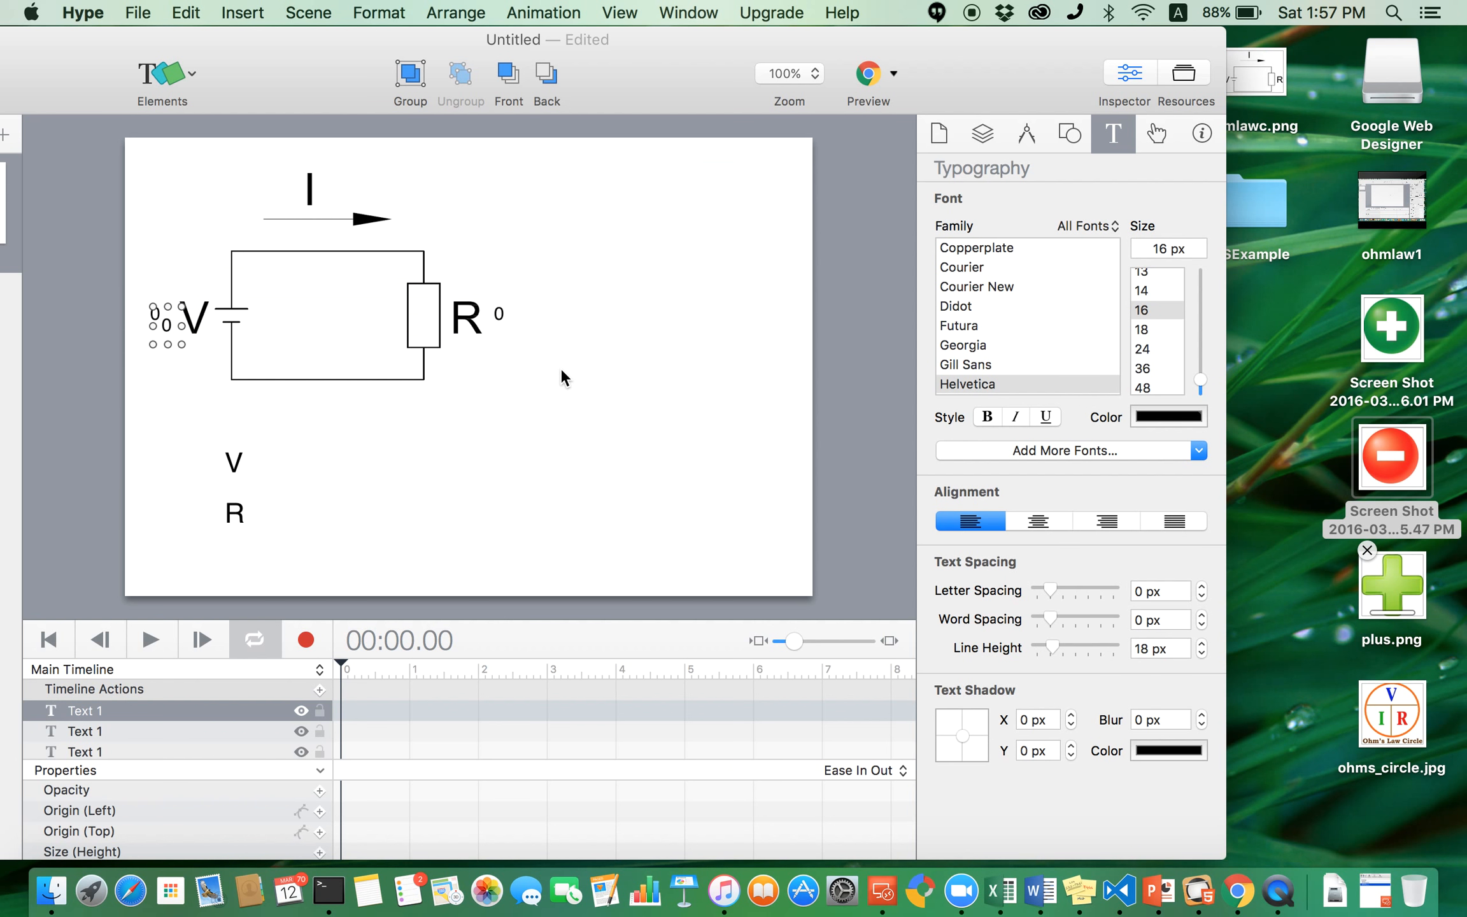
drag(175, 322, 359, 176)
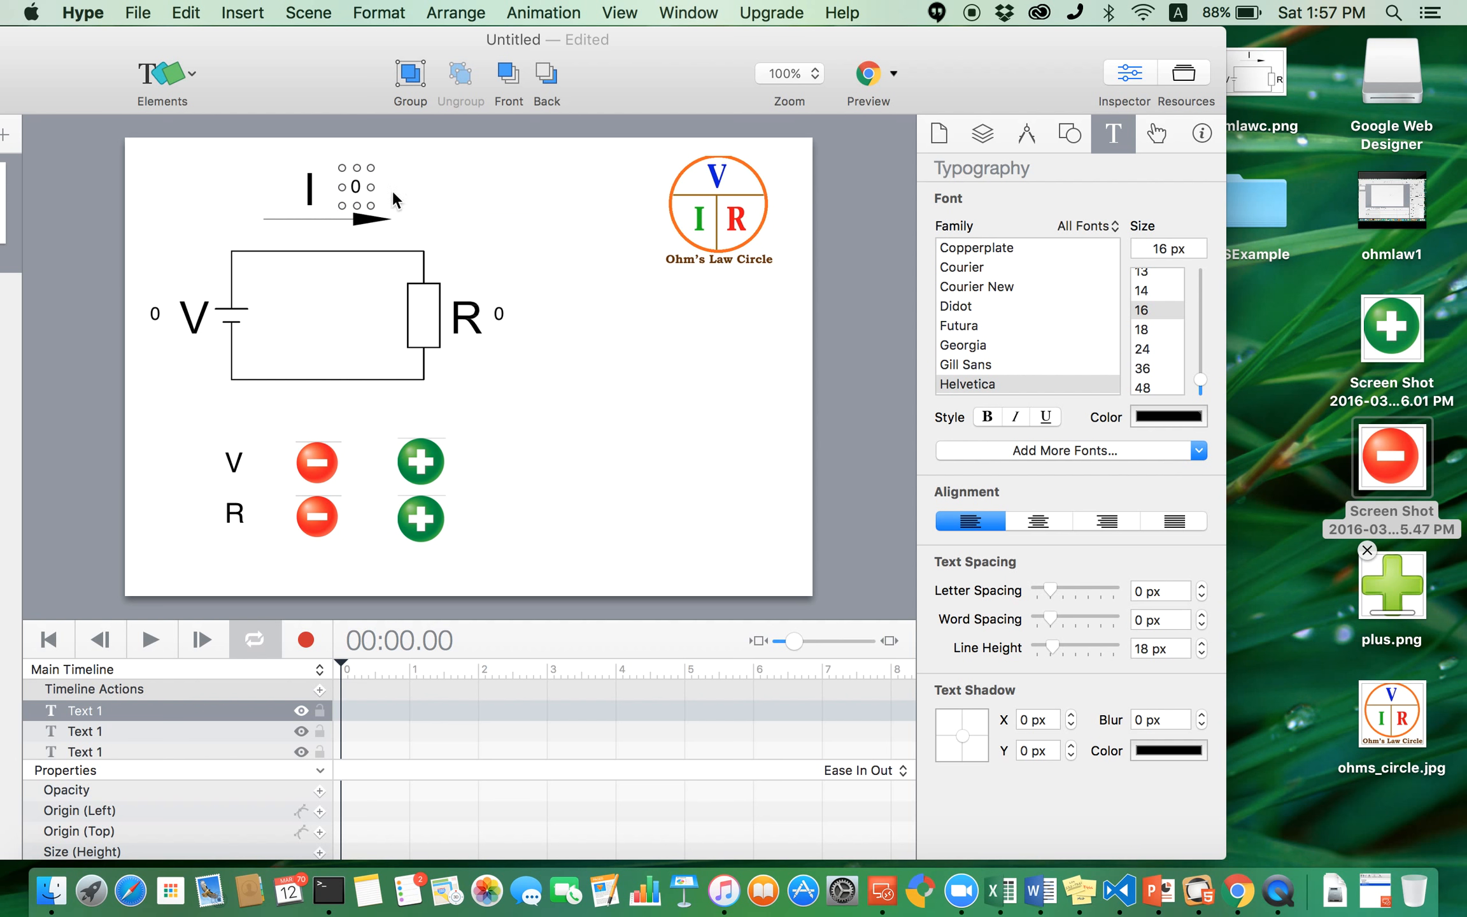
click(604, 425)
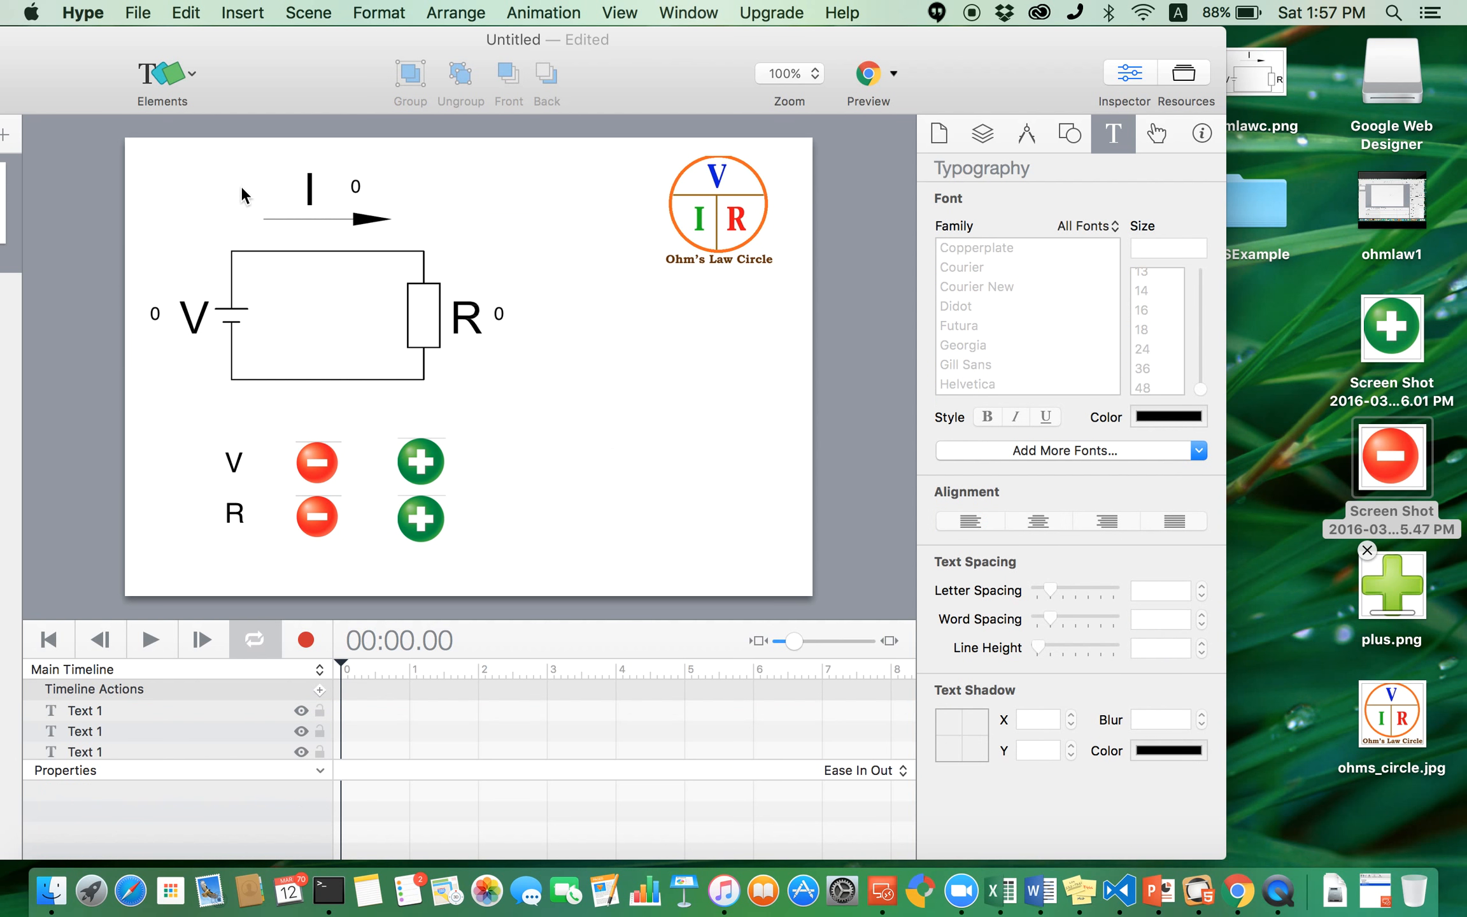
click(155, 307)
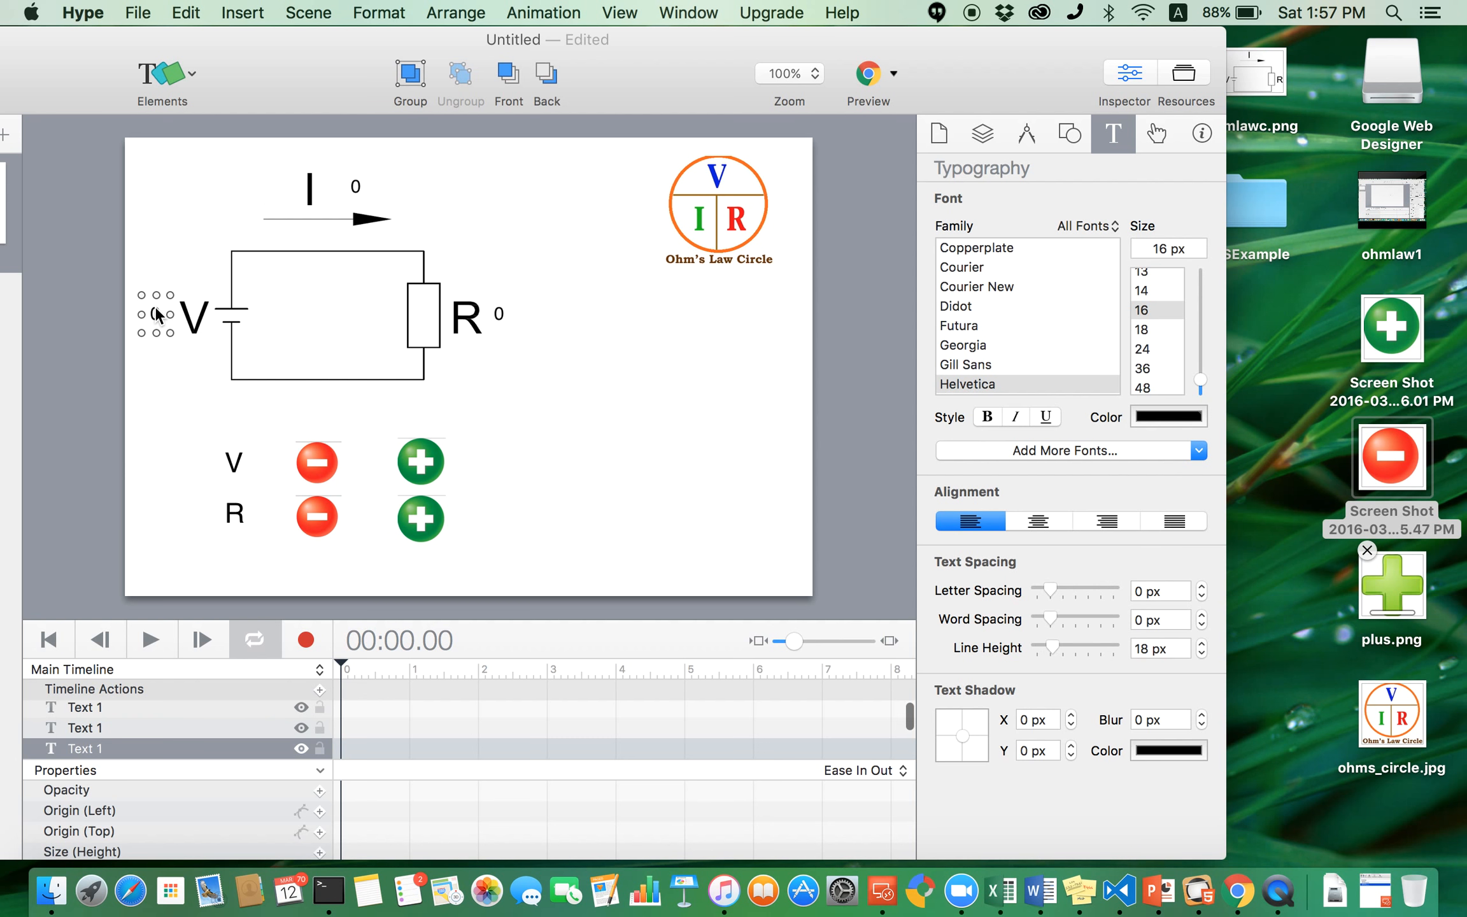
click(528, 409)
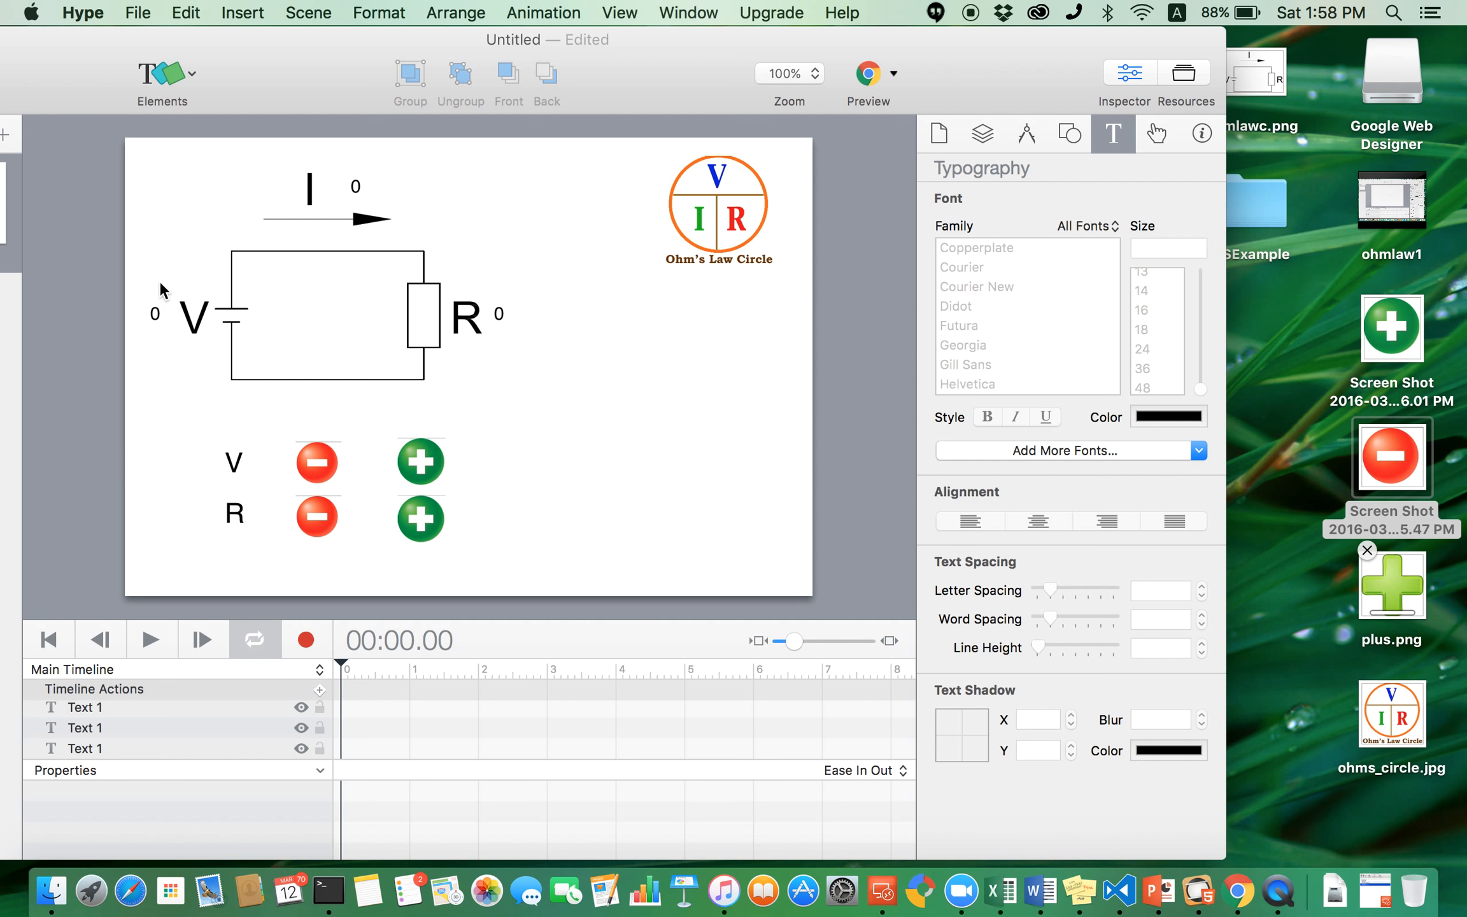
click(156, 313)
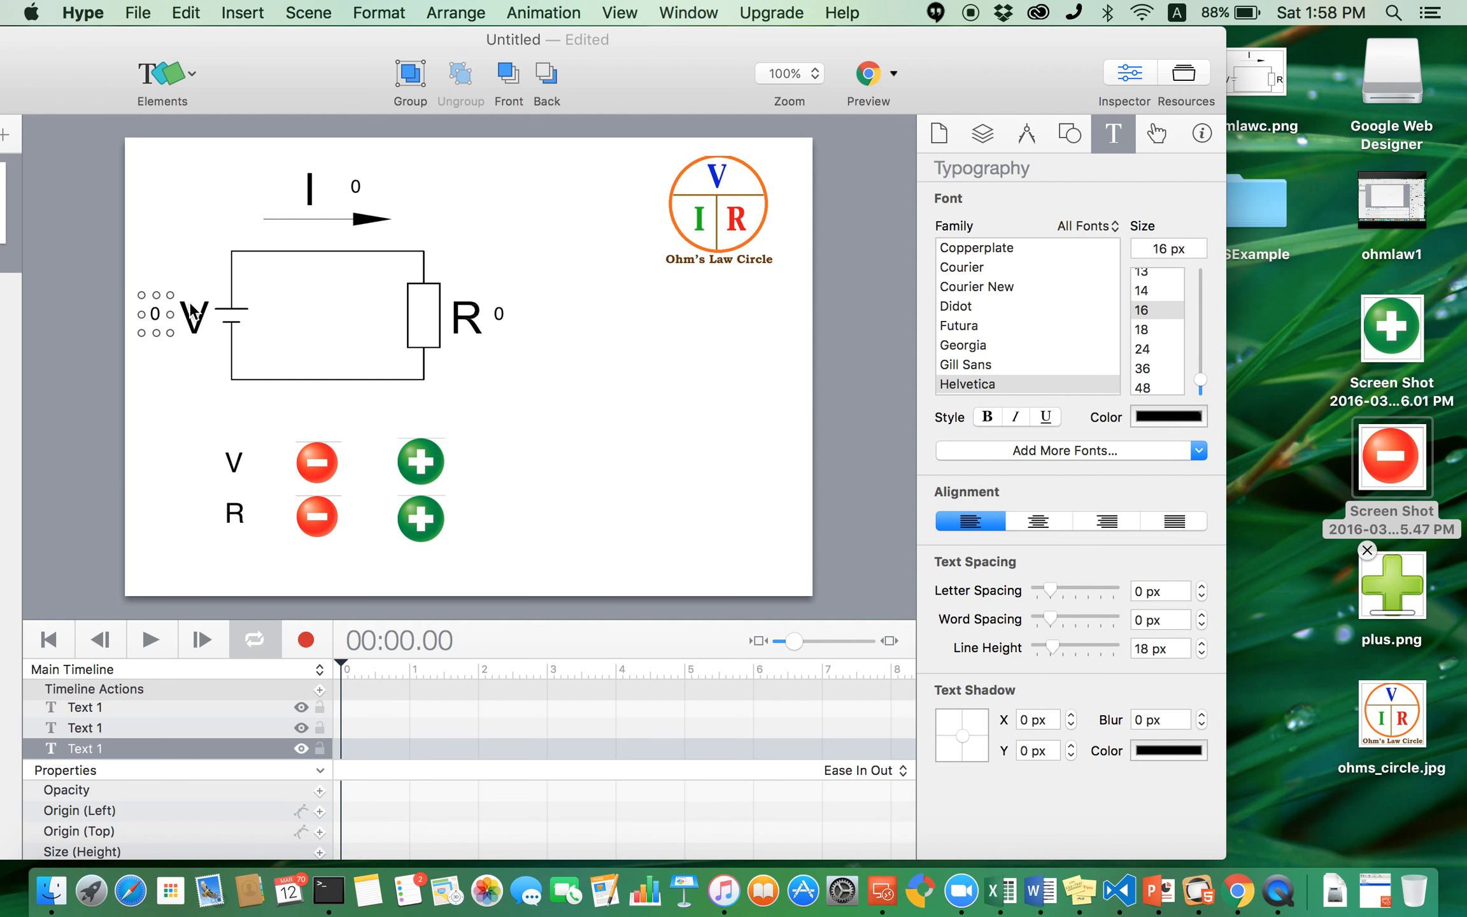